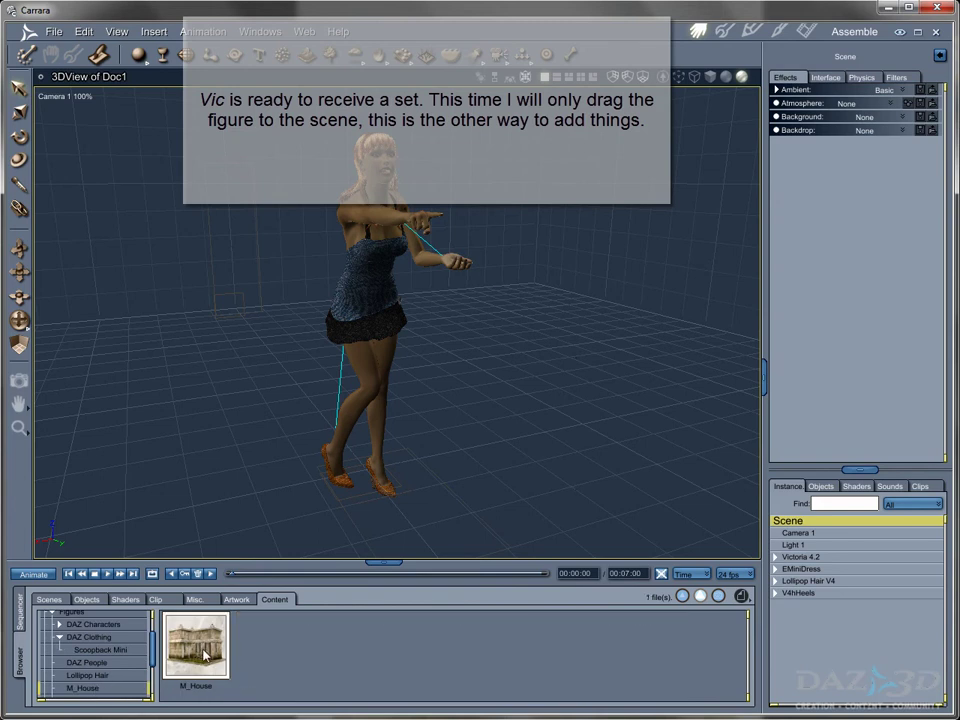
# Add the M_House figure to the scene and position it so Victoria 4.2 stands on its courtyard in front of the windows
pyautogui.moveTo(196, 653); pyautogui.dragTo(612, 463)
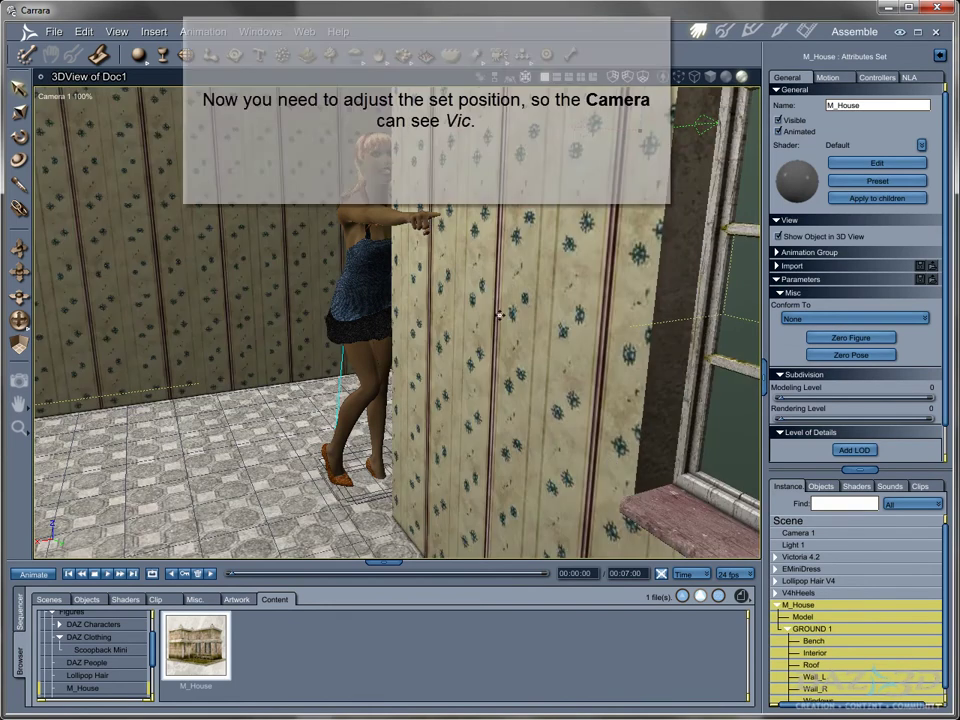
pyautogui.moveTo(488, 318); pyautogui.dragTo(388, 326)
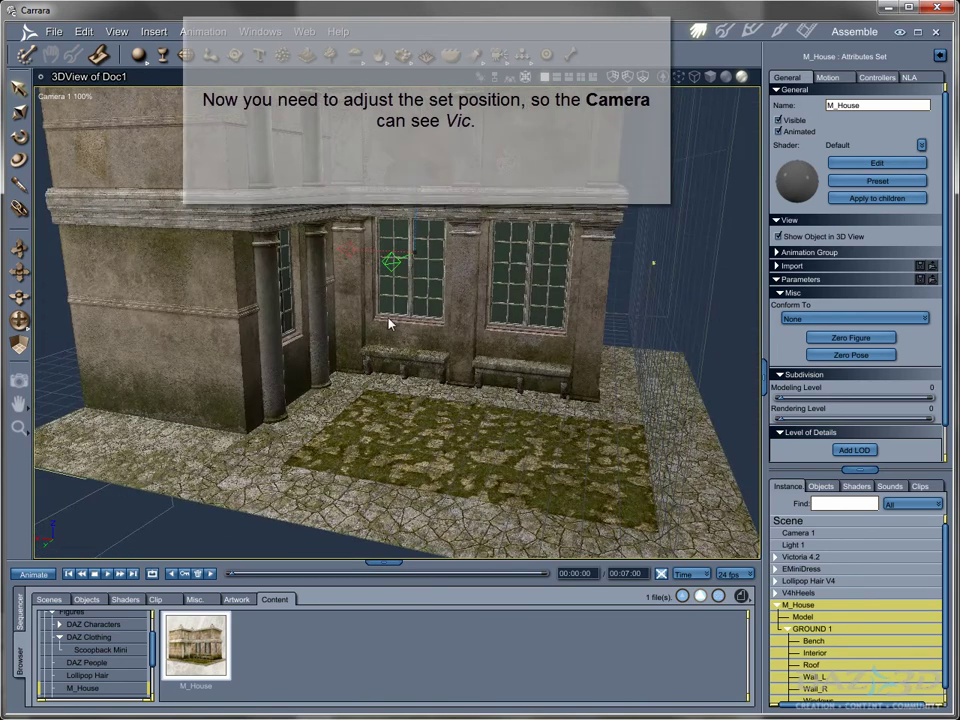
pyautogui.click(778, 606)
pyautogui.moveTo(397, 278); pyautogui.dragTo(350, 243)
pyautogui.moveTo(347, 368); pyautogui.dragTo(359, 306)
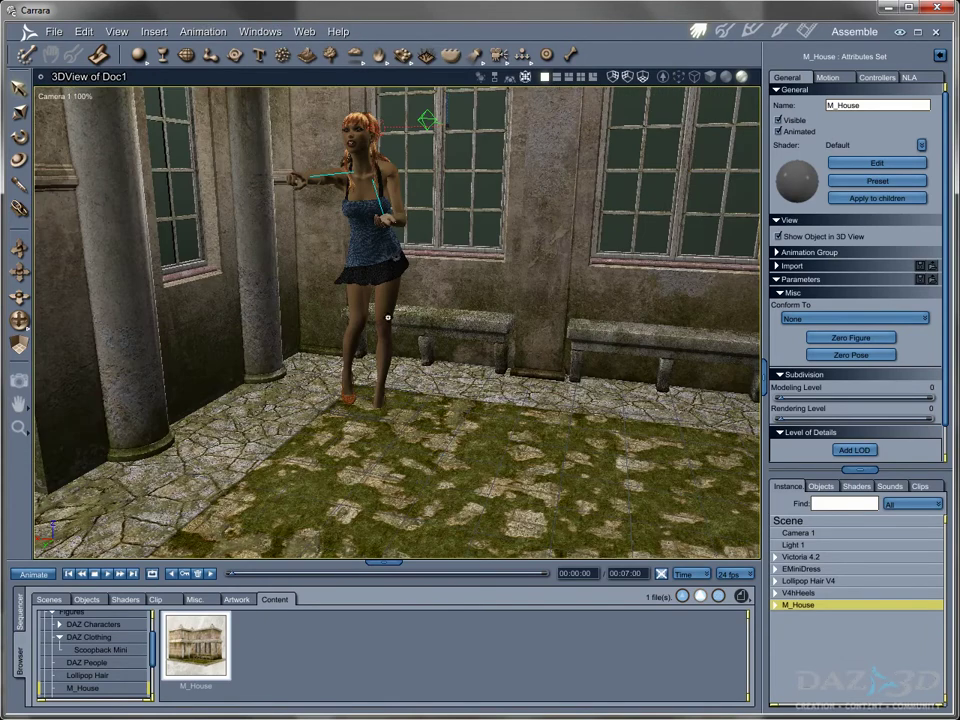
pyautogui.moveTo(376, 320); pyautogui.dragTo(356, 327, button='middle')
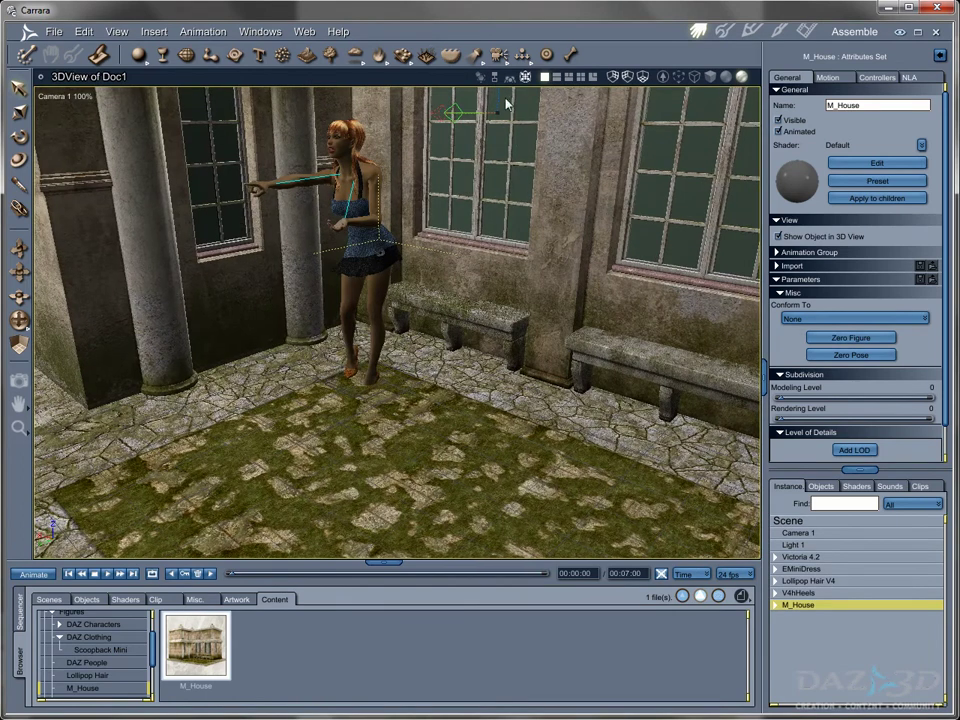
pyautogui.moveTo(497, 97); pyautogui.dragTo(497, 107)
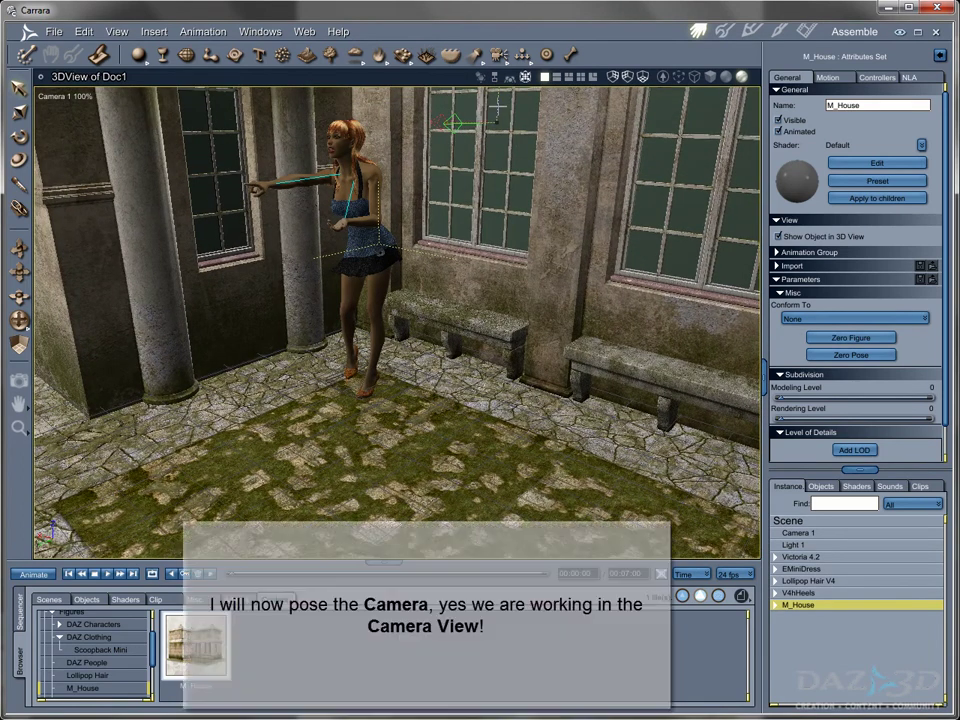
# Frame Victoria 4.2 from the front with Camera 1 and switch the 3D view to the Director's Camera
pyautogui.moveTo(334, 404); pyautogui.dragTo(386, 410, button='middle')
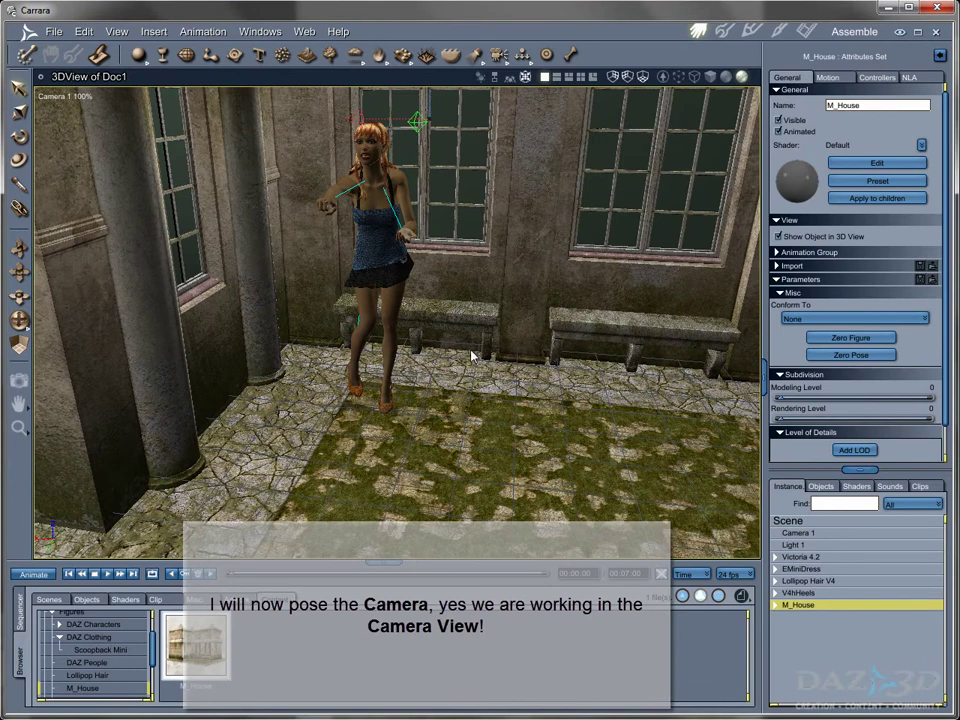
pyautogui.click(62, 96)
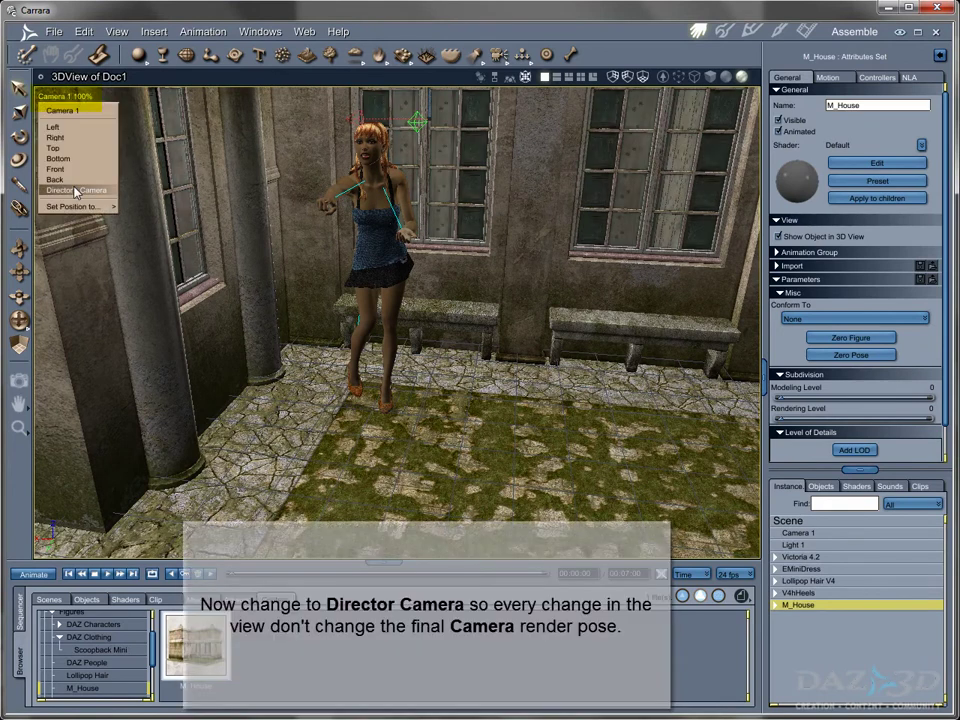
pyautogui.click(75, 190)
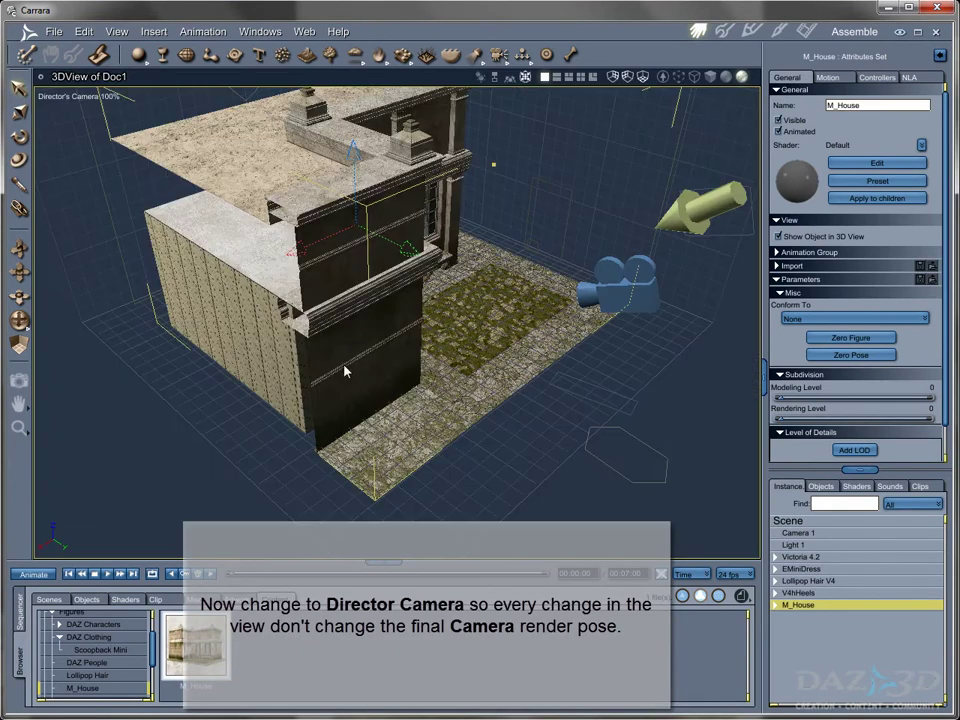
# Rotate Victoria 4.2's left toe slightly downward to fit the ground
pyautogui.moveTo(427, 357); pyautogui.dragTo(318, 350, button='middle')
pyautogui.moveTo(416, 392); pyautogui.dragTo(415, 321, button='middle')
pyautogui.scroll(5, 415, 321)
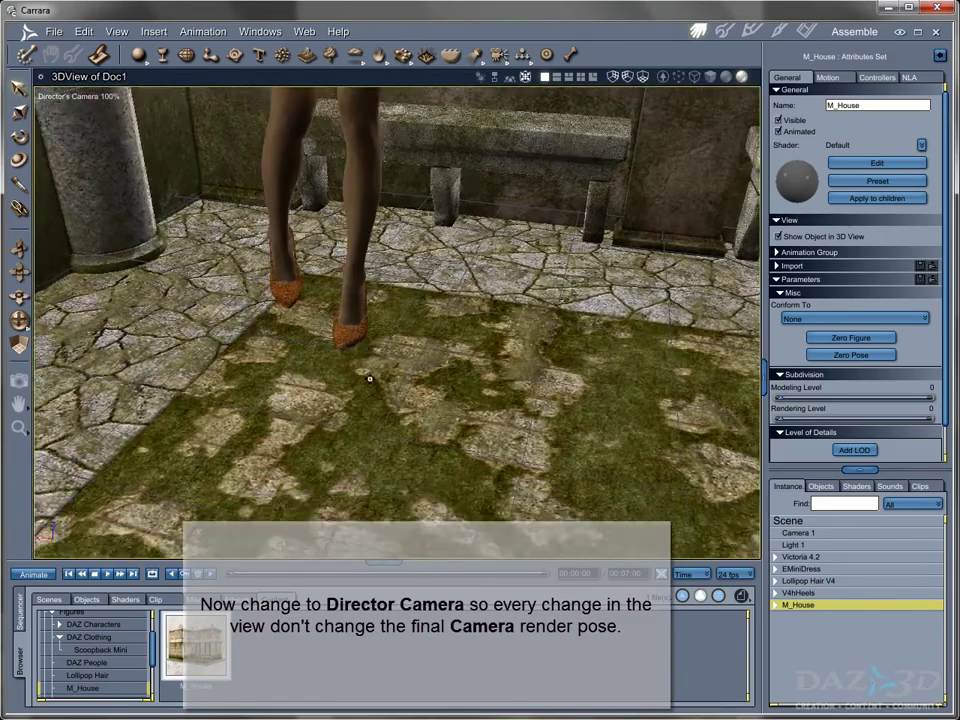
pyautogui.scroll(5, 390, 382)
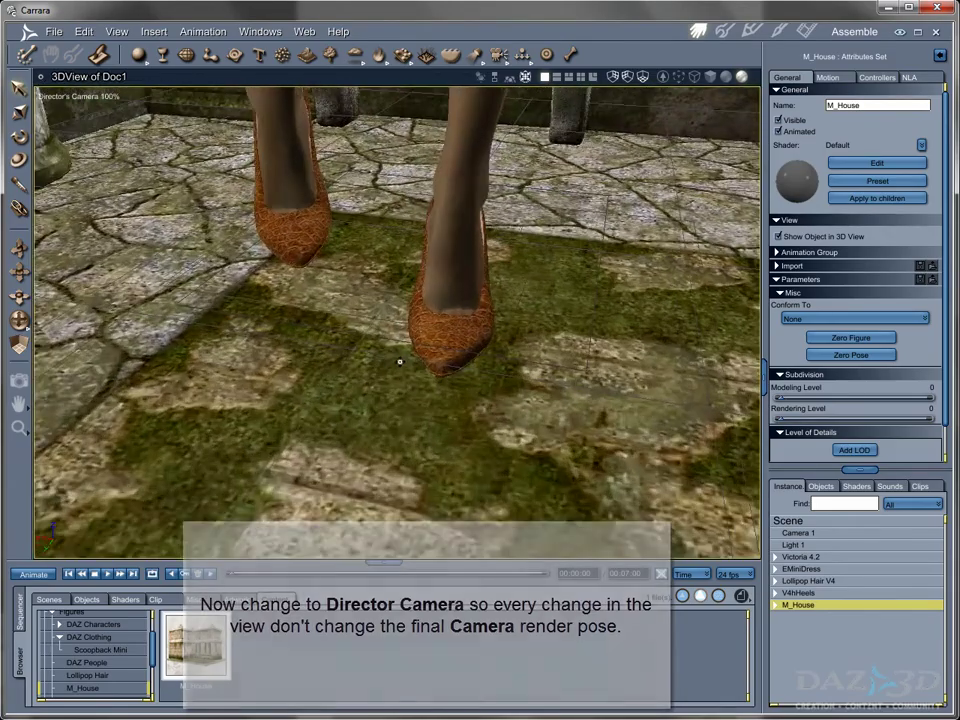
pyautogui.moveTo(432, 387); pyautogui.dragTo(420, 437, button='middle')
pyautogui.moveTo(420, 437); pyautogui.dragTo(456, 444)
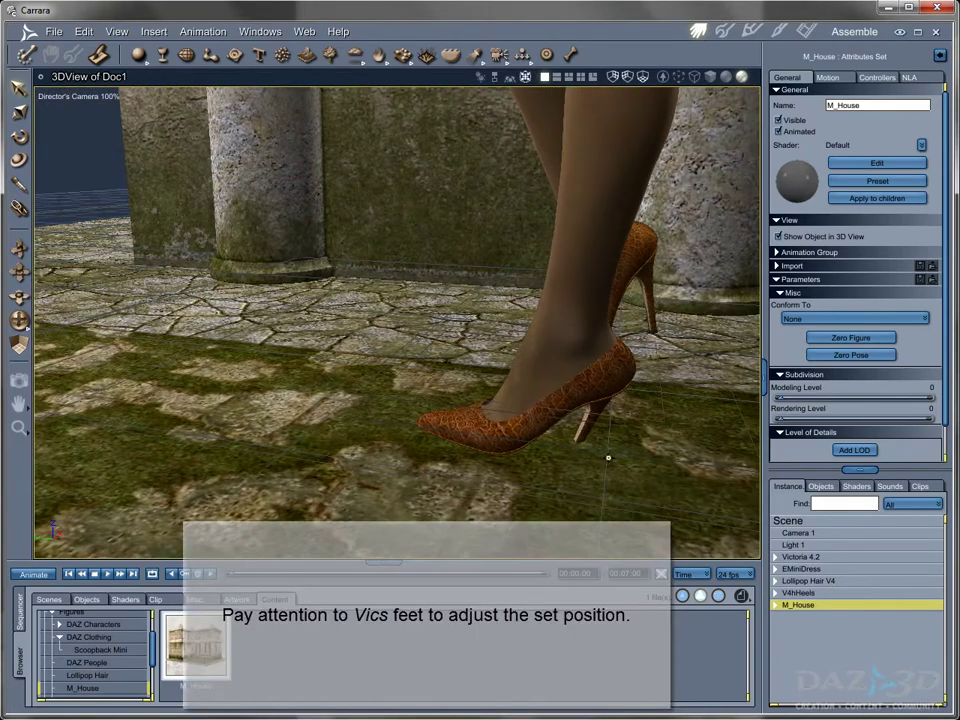
pyautogui.moveTo(604, 480); pyautogui.dragTo(598, 430)
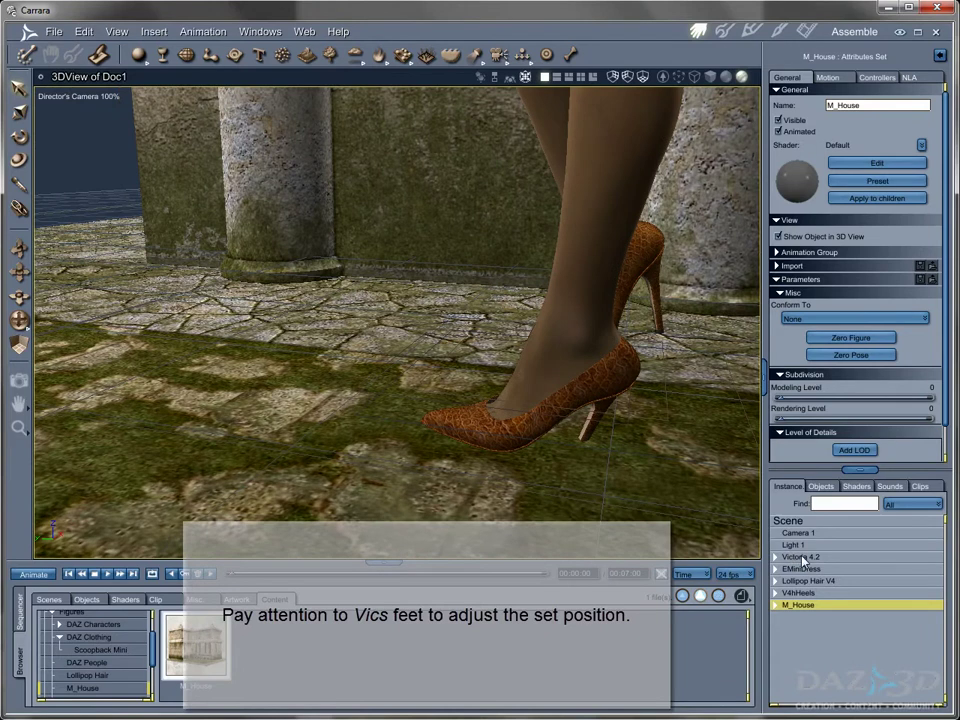
pyautogui.click(604, 422)
pyautogui.moveTo(601, 474); pyautogui.dragTo(418, 413)
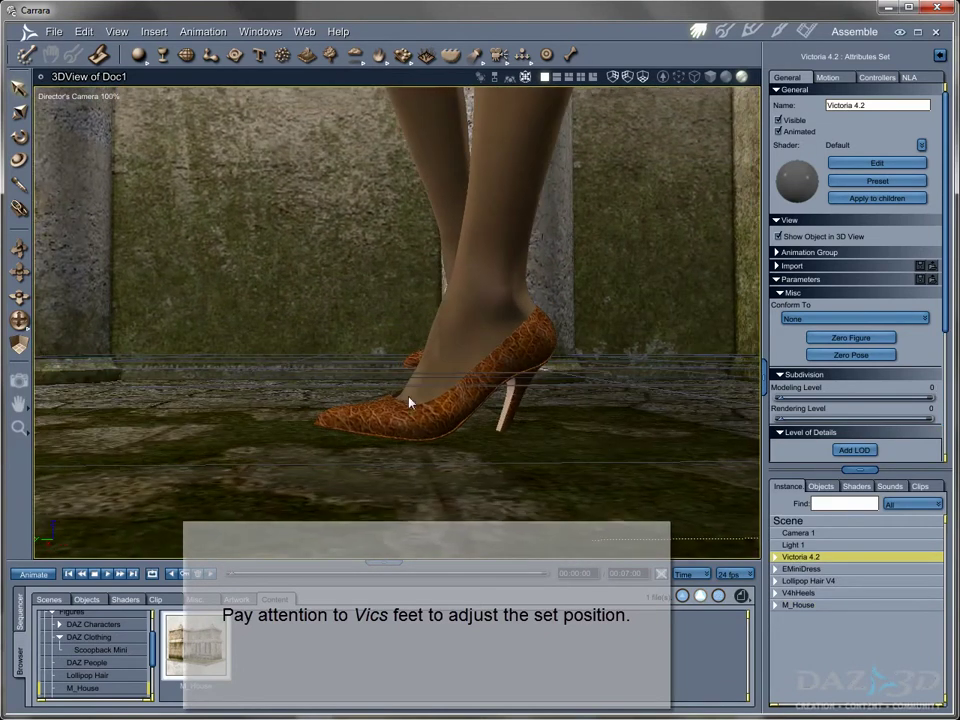
pyautogui.click(395, 416)
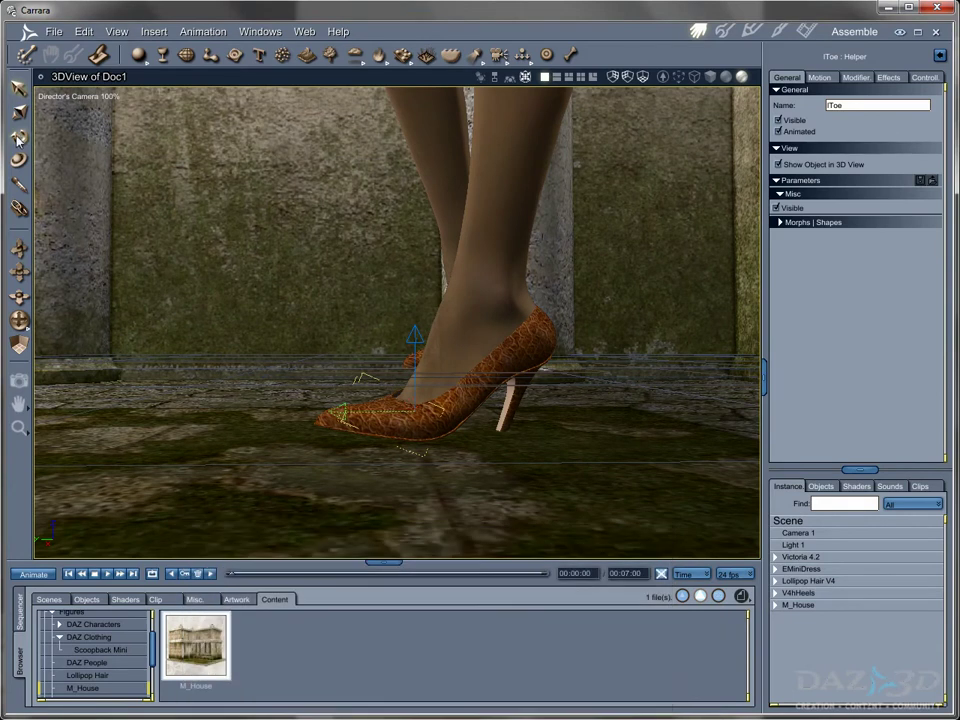
pyautogui.moveTo(344, 372); pyautogui.dragTo(347, 373)
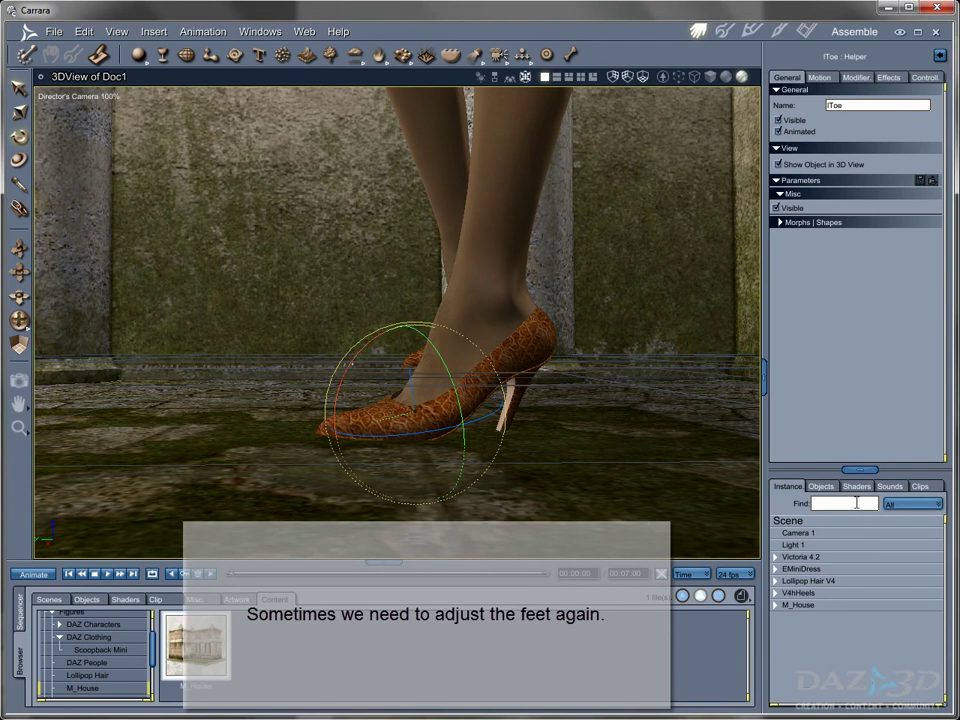
# Adjust the height of M_House so its ground meets the soles of Victoria 4.2's shoes
pyautogui.click(811, 606)
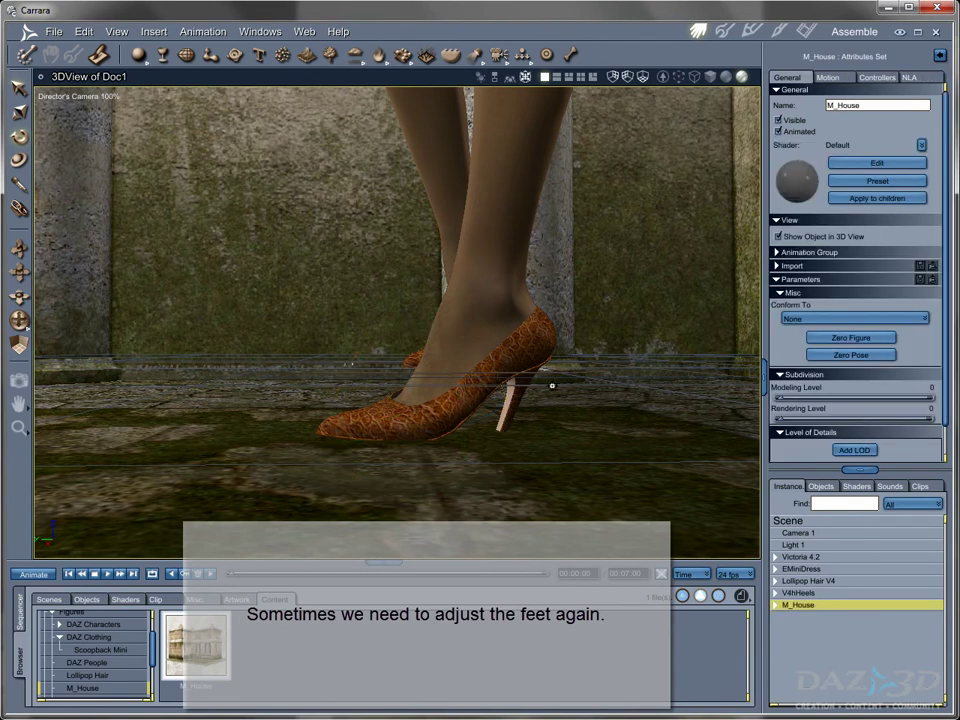
pyautogui.scroll(-4, 548, 406)
pyautogui.scroll(-5, 547, 406)
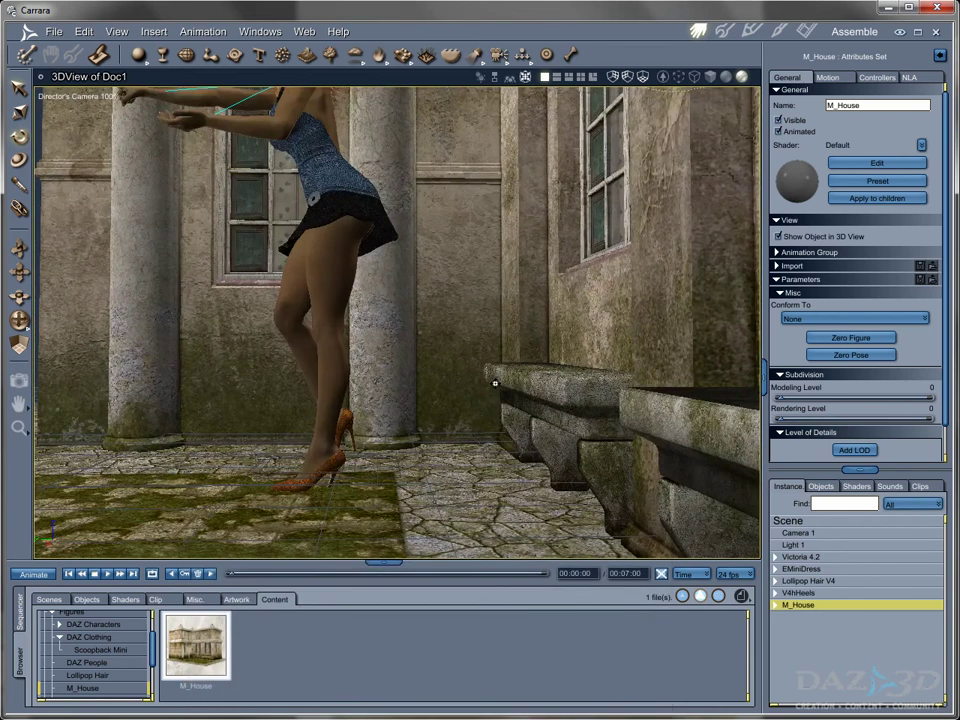
pyautogui.moveTo(491, 372)
pyautogui.mouseDown(button='middle')
pyautogui.moveTo(480, 369)
pyautogui.moveTo(493, 380)
pyautogui.mouseUp(button='middle')
pyautogui.scroll(-3, 492, 380)
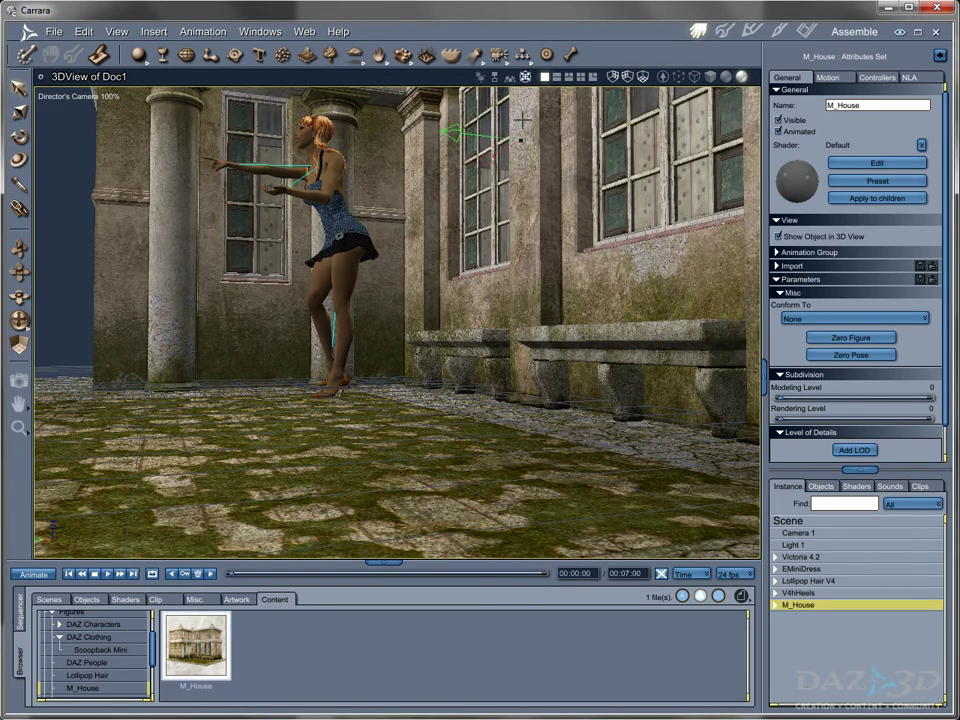
pyautogui.moveTo(321, 337); pyautogui.dragTo(443, 434, button='middle')
pyautogui.moveTo(442, 434); pyautogui.dragTo(398, 316)
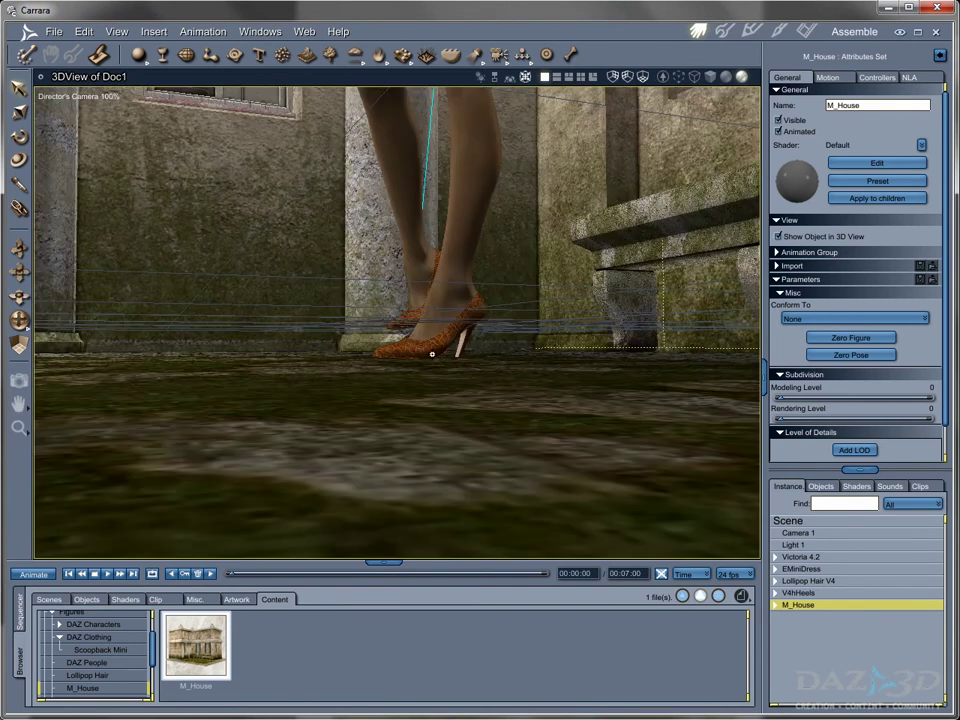
pyautogui.scroll(-3, 430, 353)
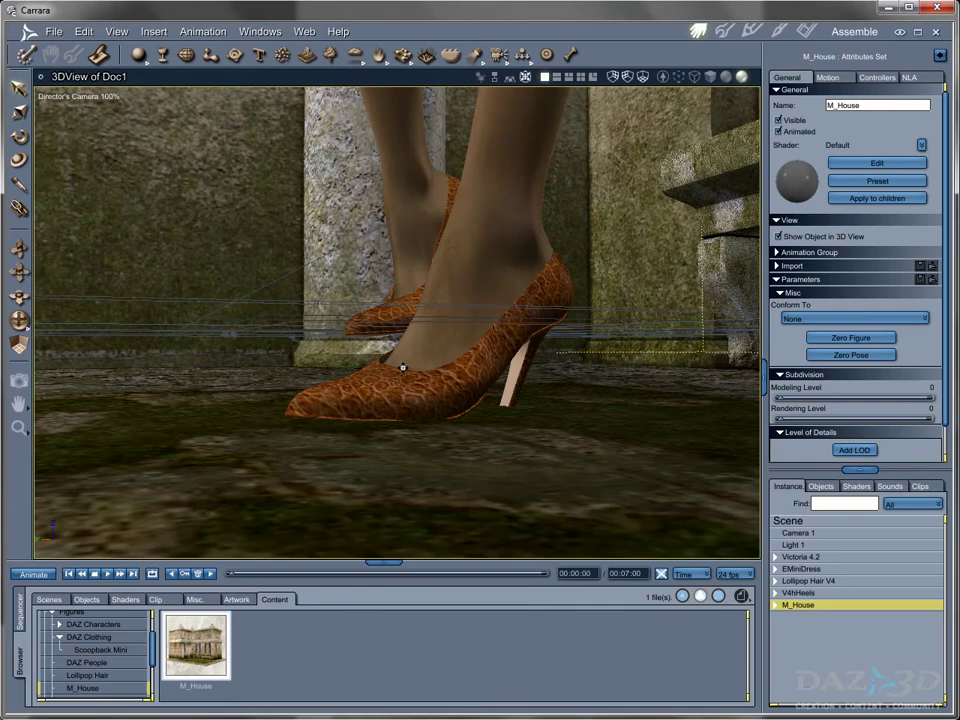
pyautogui.moveTo(403, 367); pyautogui.dragTo(513, 383)
pyautogui.scroll(-8, 509, 380)
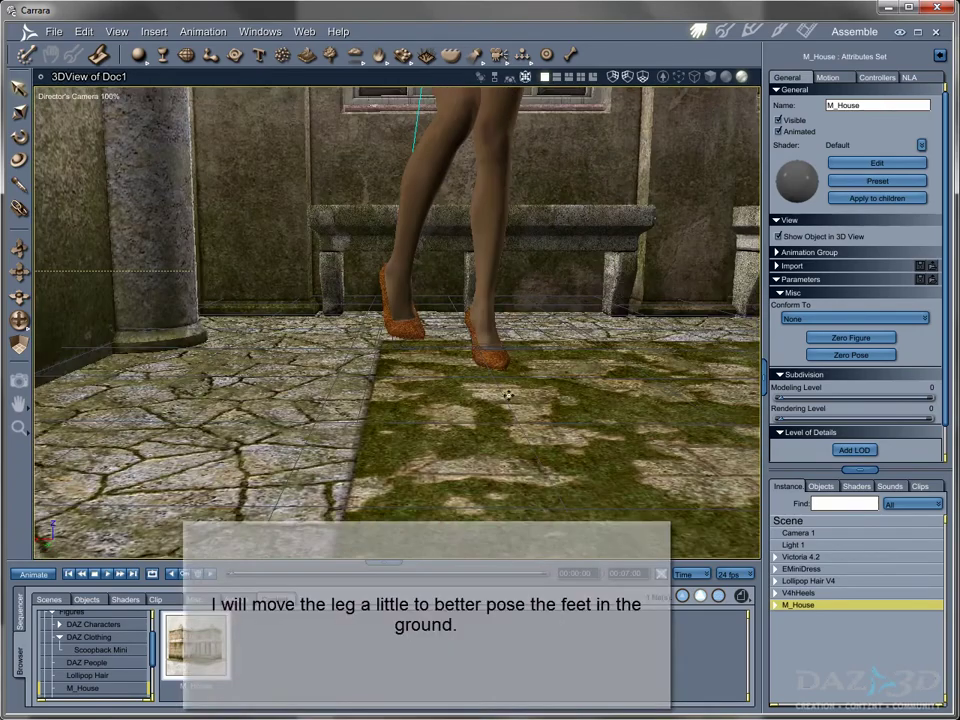
# Rotate Victoria 4.2's right thigh backward to shift the right leg behind the left one
pyautogui.moveTo(509, 394); pyautogui.dragTo(477, 255, button='middle')
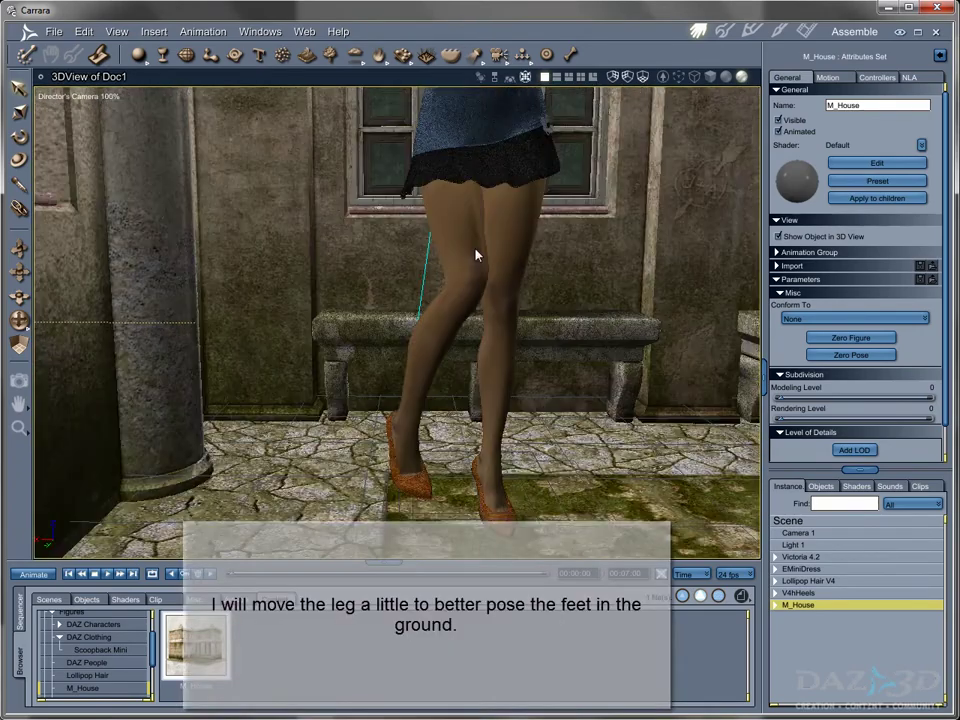
pyautogui.click(476, 256)
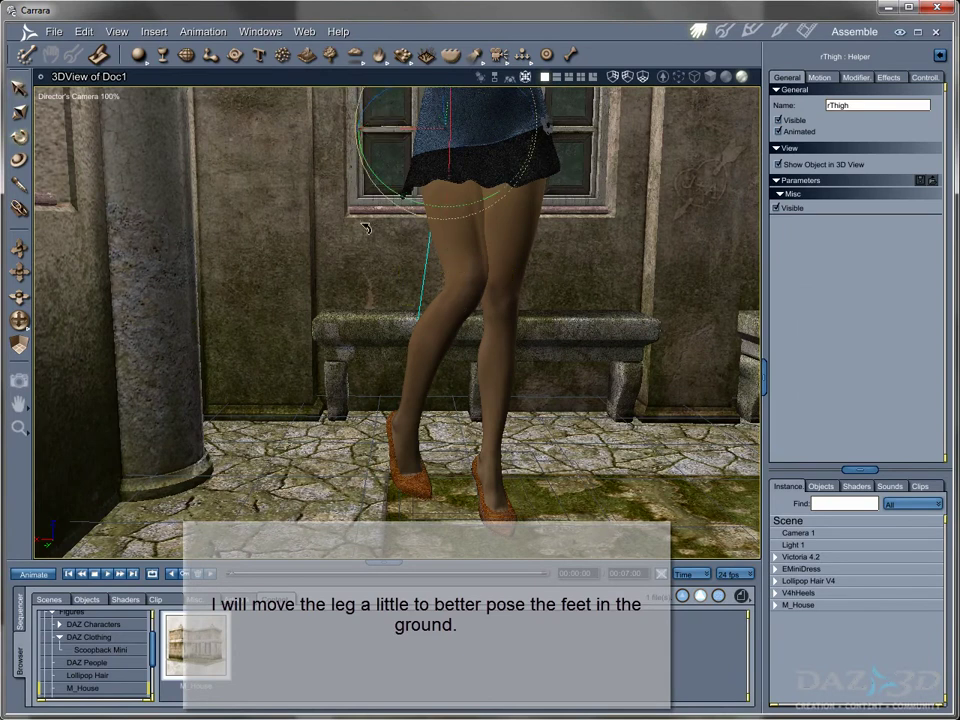
pyautogui.moveTo(388, 291); pyautogui.dragTo(427, 291, button='middle')
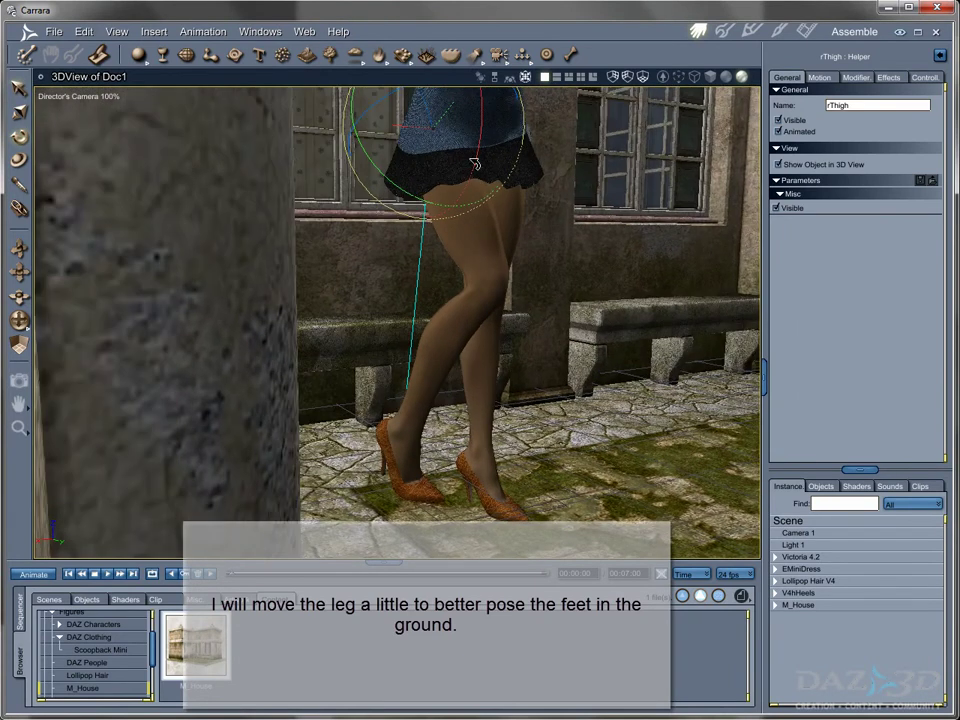
pyautogui.moveTo(476, 154); pyautogui.dragTo(476, 170)
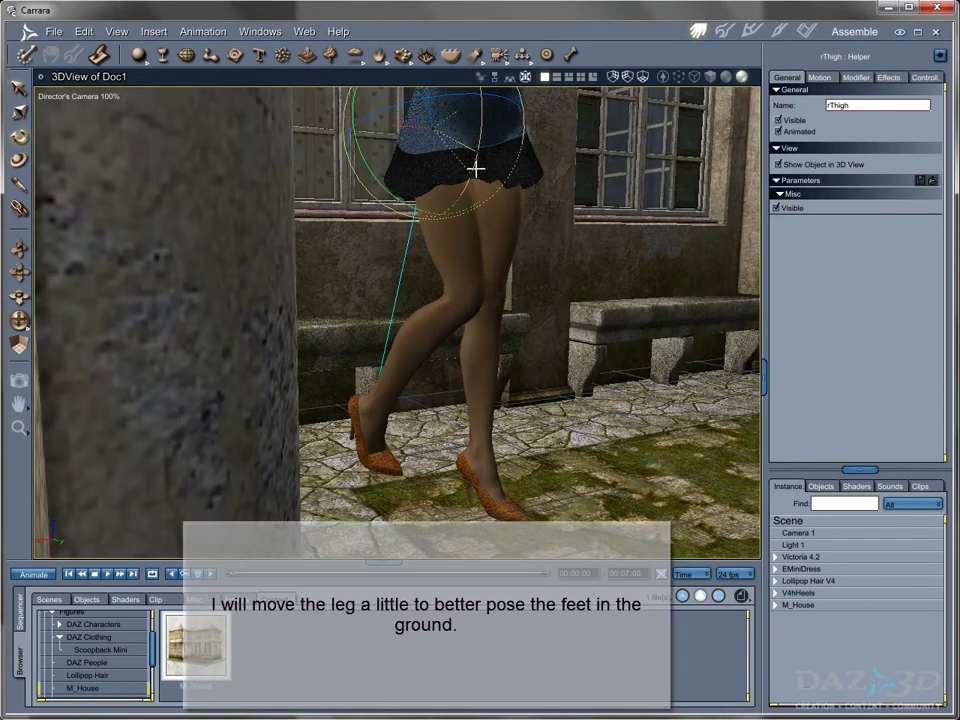
# Rotate the right shin to lower the right foot and swing the right thigh outward, away from the left leg
pyautogui.click(407, 370)
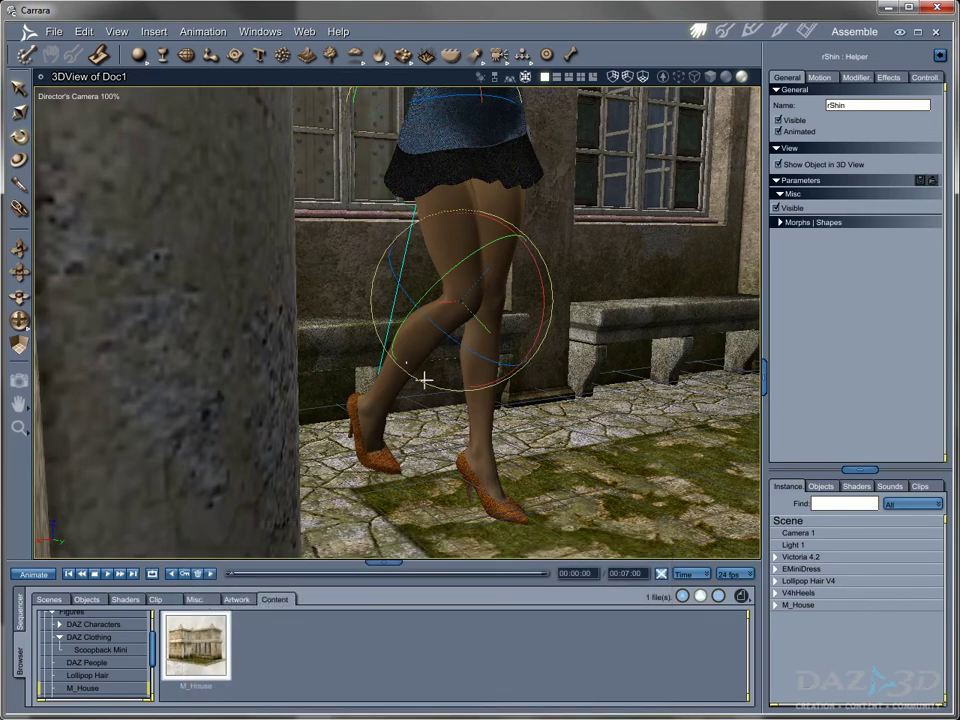
pyautogui.moveTo(491, 381); pyautogui.dragTo(508, 374)
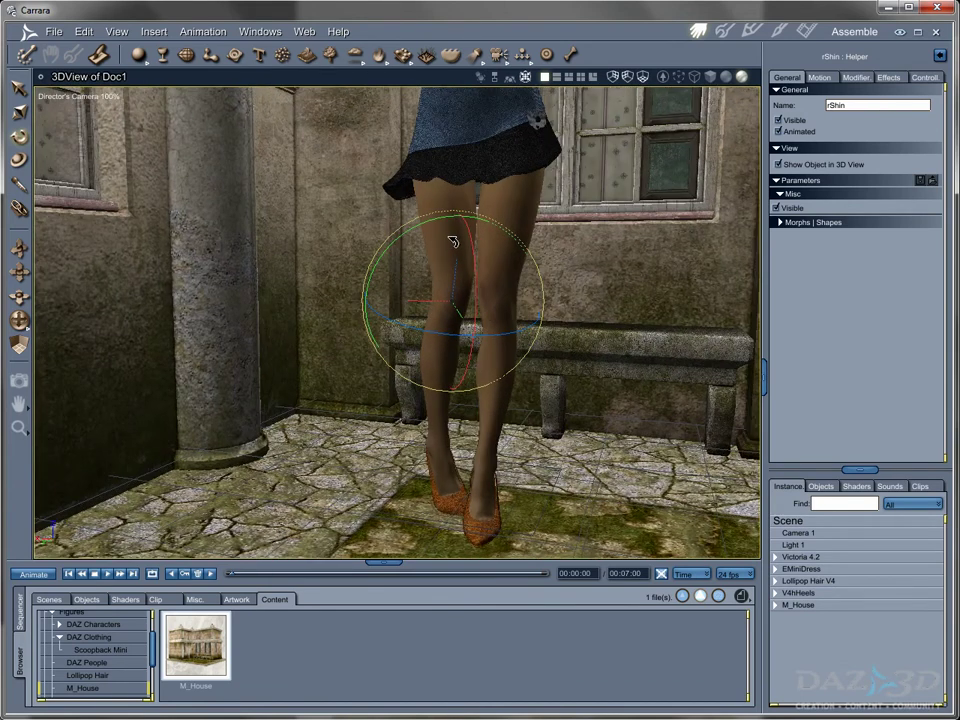
pyautogui.click(452, 251)
pyautogui.moveTo(465, 210); pyautogui.dragTo(459, 211)
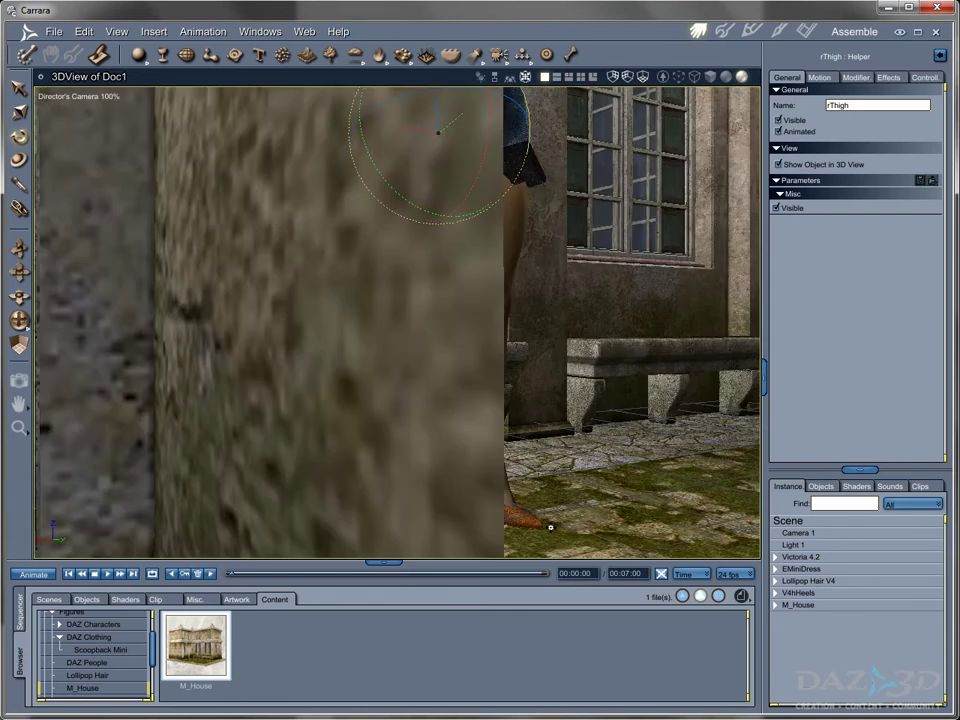
# Rotate Victoria 4.2's right toe downward to rest the shoe tip on the ground
pyautogui.moveTo(550, 527); pyautogui.dragTo(360, 363, button='middle')
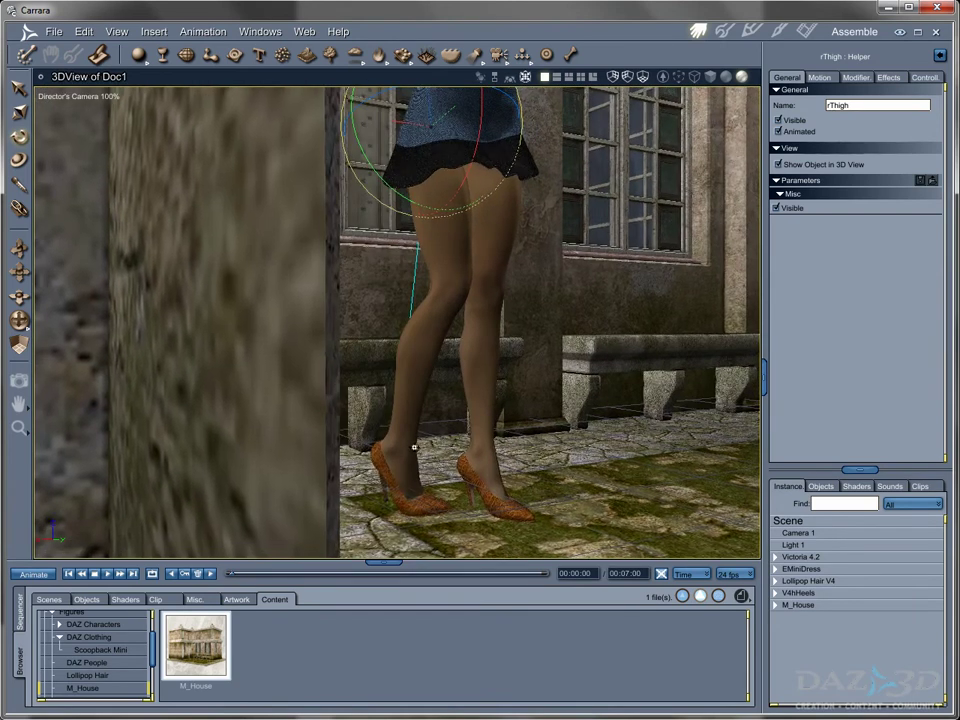
pyautogui.moveTo(443, 501); pyautogui.dragTo(347, 345)
pyautogui.click(806, 563)
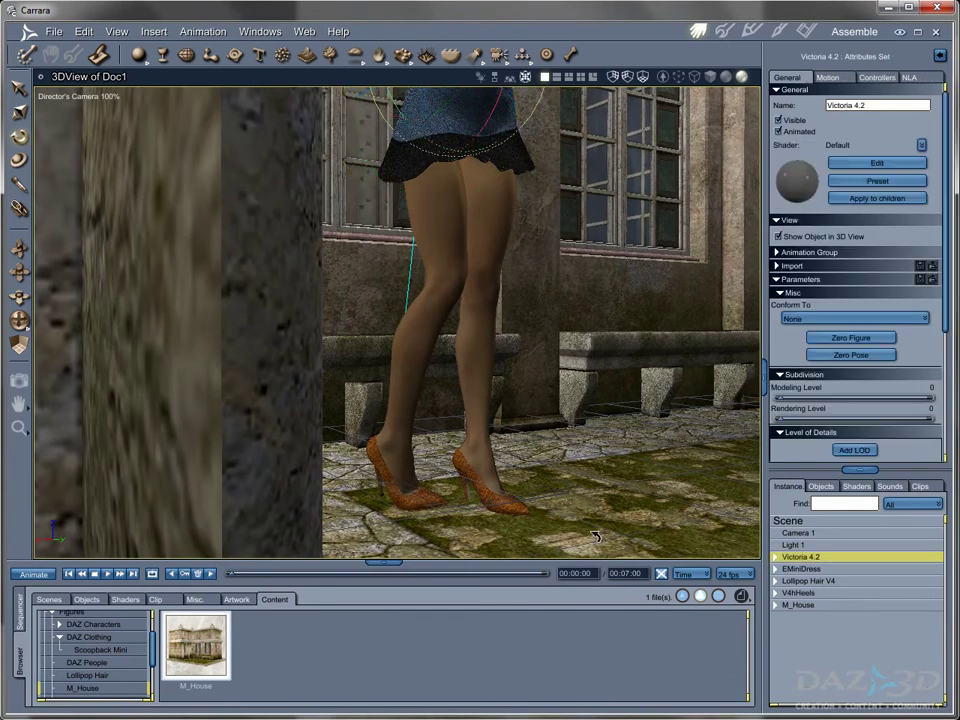
pyautogui.moveTo(476, 510); pyautogui.dragTo(445, 363)
pyautogui.click(443, 360)
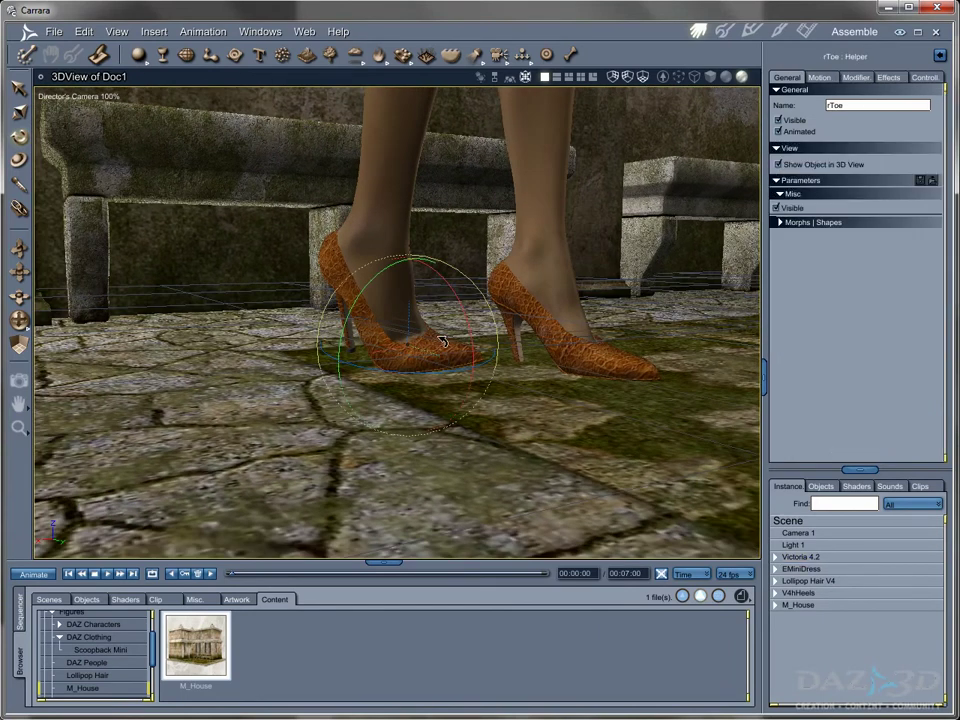
pyautogui.moveTo(465, 306); pyautogui.dragTo(469, 327)
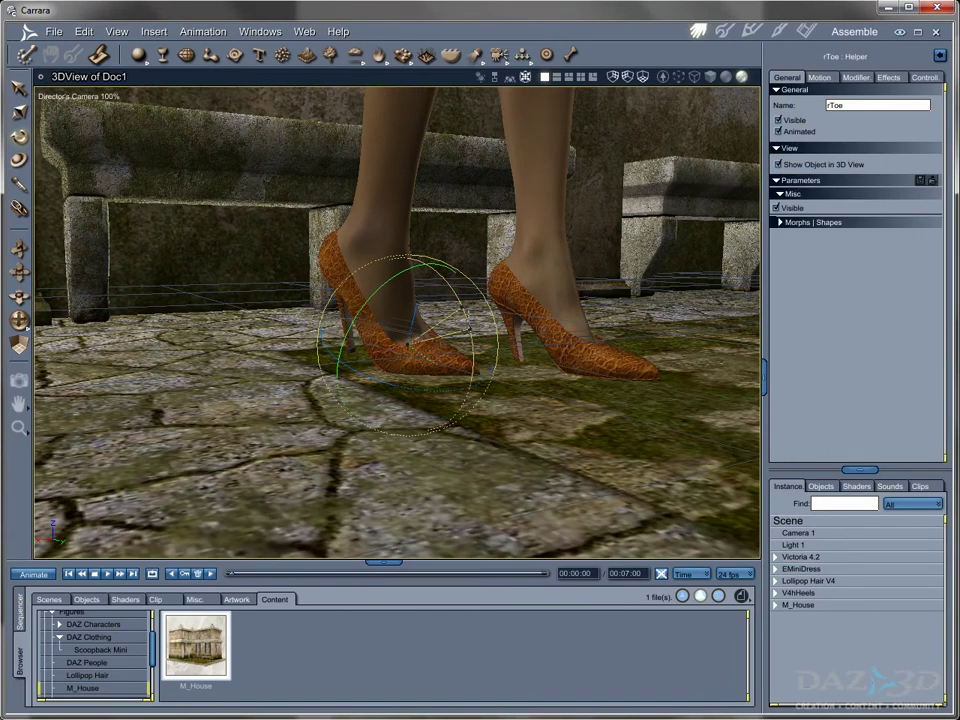
# Rotate Victoria 4.2's right foot at the ankle to align the shoe with the ground
pyautogui.moveTo(516, 360); pyautogui.dragTo(474, 366, button='middle')
pyautogui.moveTo(474, 366); pyautogui.dragTo(389, 367)
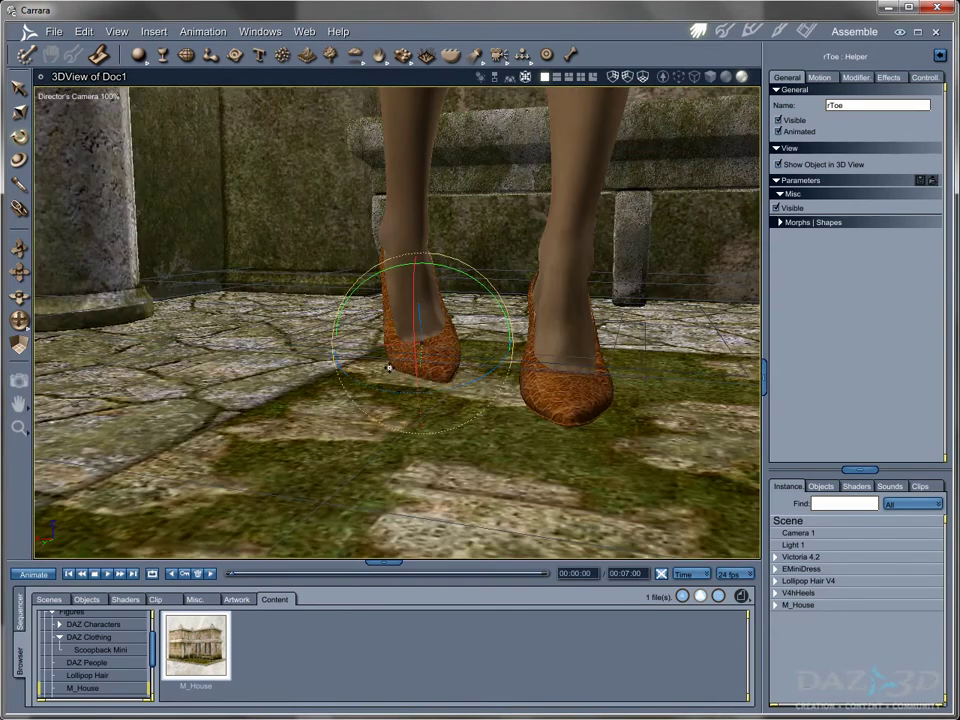
pyautogui.click(424, 286)
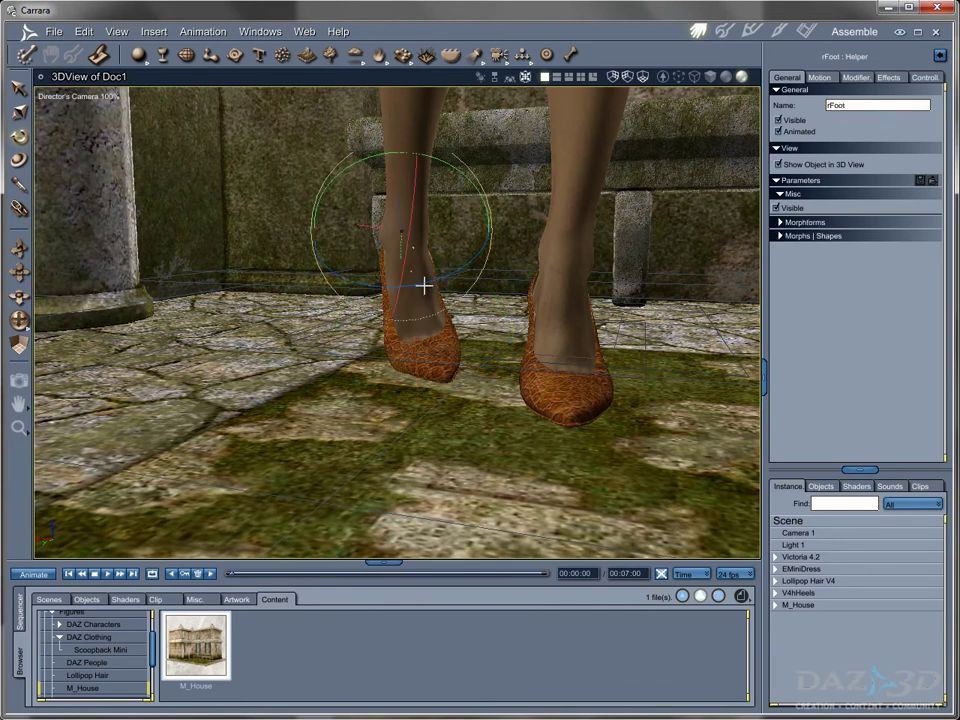
pyautogui.moveTo(448, 268)
pyautogui.mouseDown()
pyautogui.moveTo(420, 283)
pyautogui.moveTo(435, 281)
pyautogui.mouseUp()
pyautogui.moveTo(480, 184); pyautogui.dragTo(491, 191)
# Rotate Victoria 4.2's left foot slightly at the ankle to align the shoe with the ground
pyautogui.moveTo(366, 333); pyautogui.dragTo(466, 334, button='middle')
pyautogui.moveTo(466, 334); pyautogui.dragTo(268, 334)
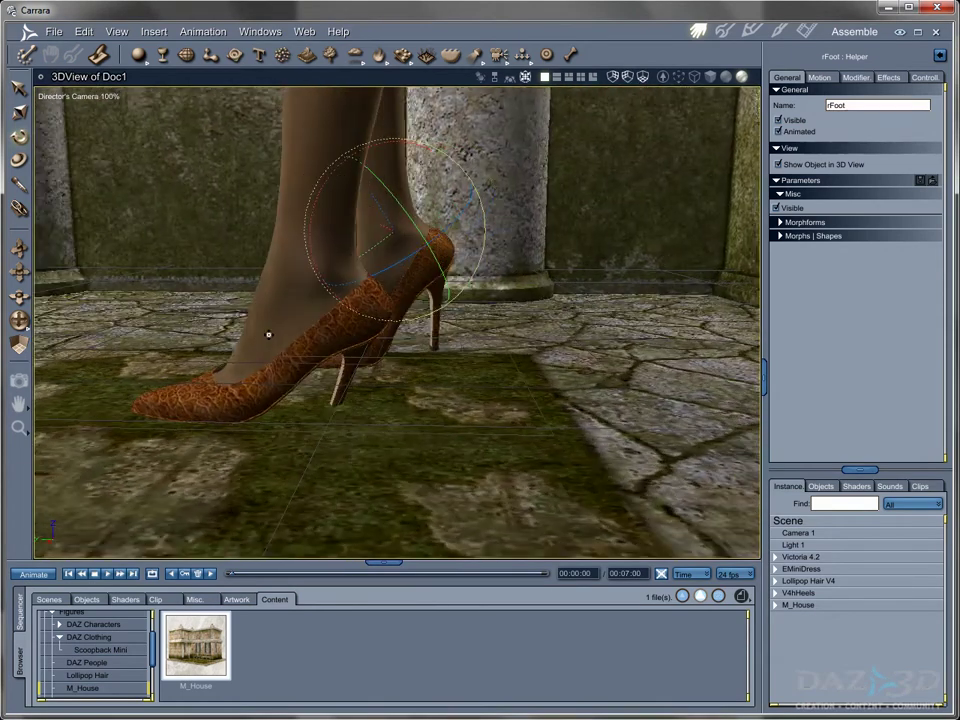
pyautogui.click(300, 283)
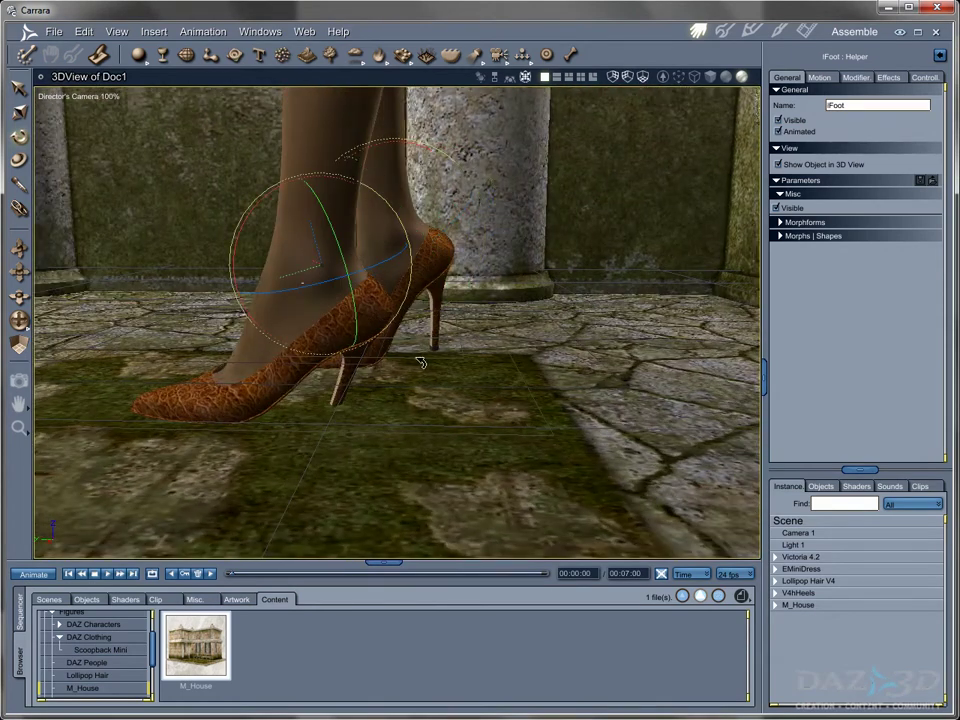
pyautogui.moveTo(233, 263); pyautogui.dragTo(234, 270)
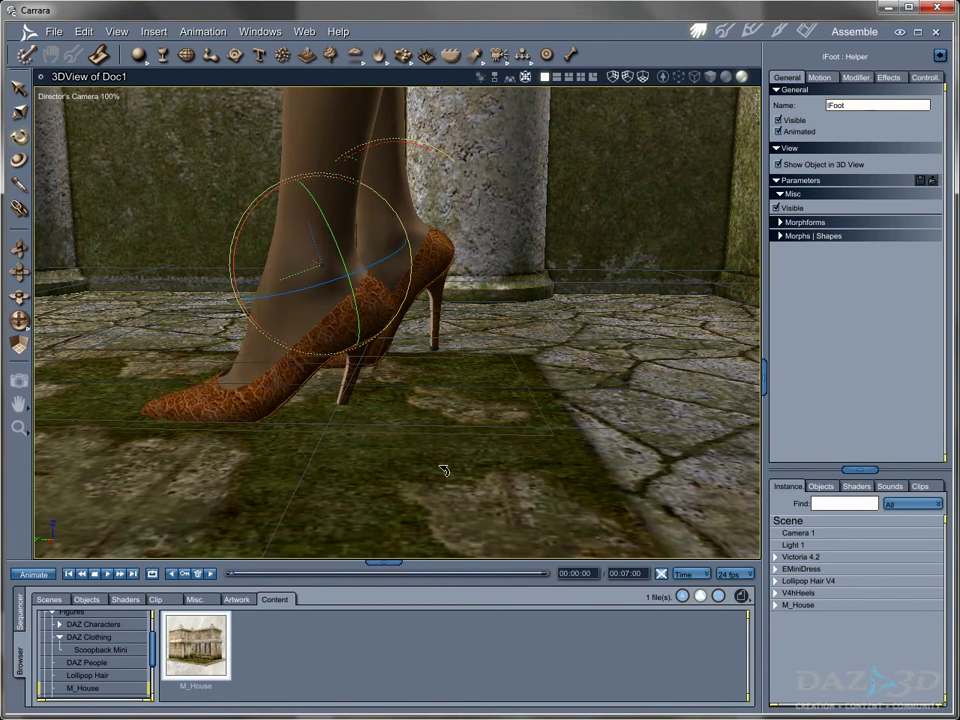
pyautogui.moveTo(356, 411); pyautogui.dragTo(453, 411, button='middle')
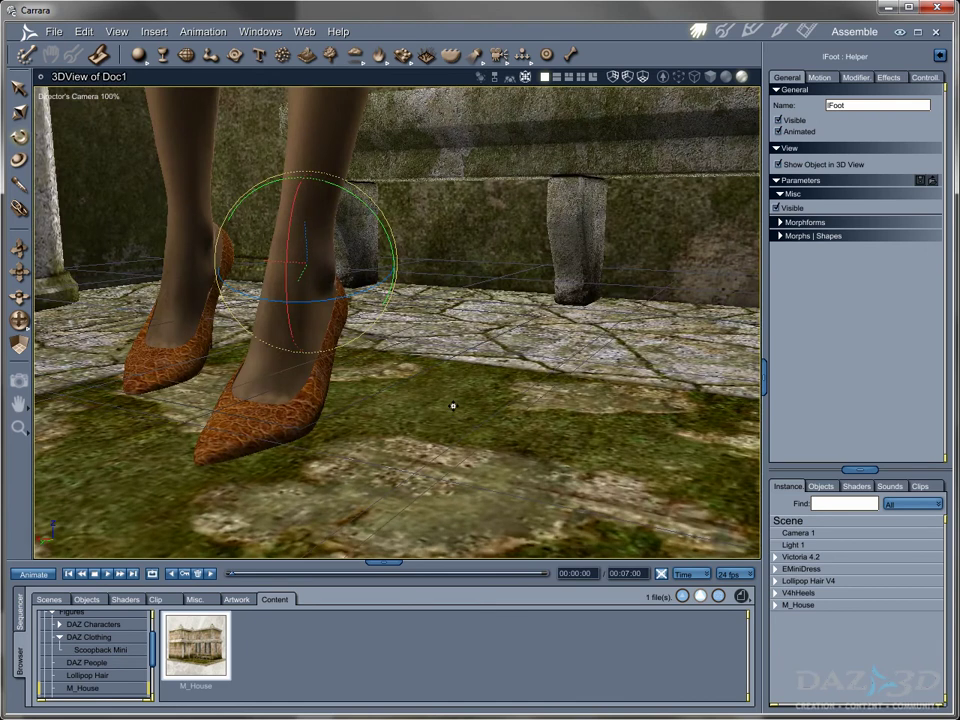
pyautogui.scroll(-10, 453, 408)
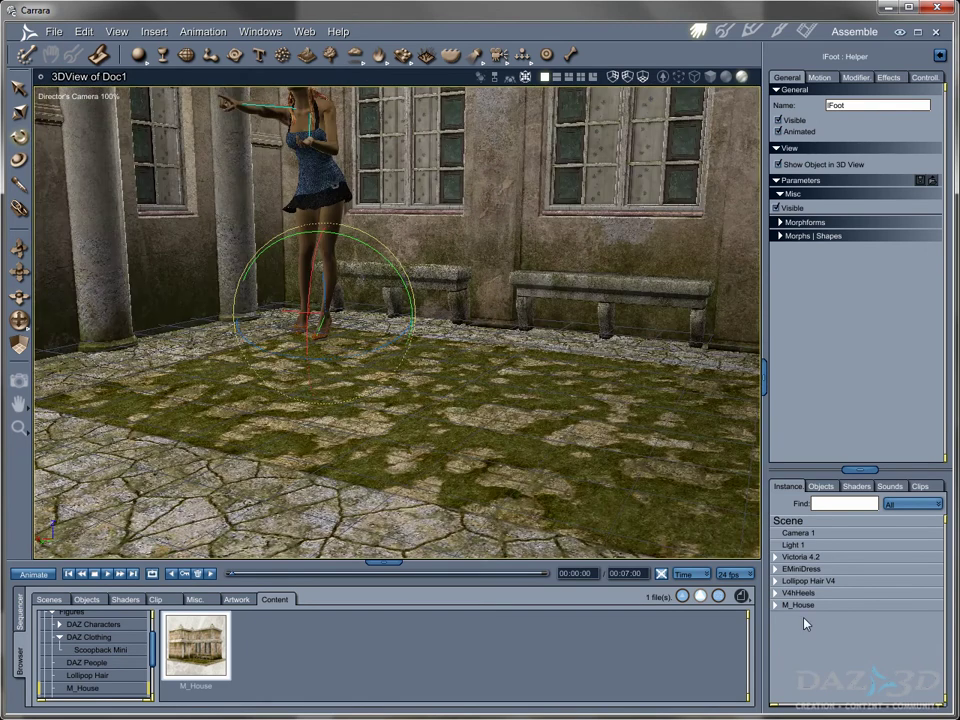
# Select M_House and examine from several angles how both of Victoria 4.2's shoes meet its ground
pyautogui.click(798, 605)
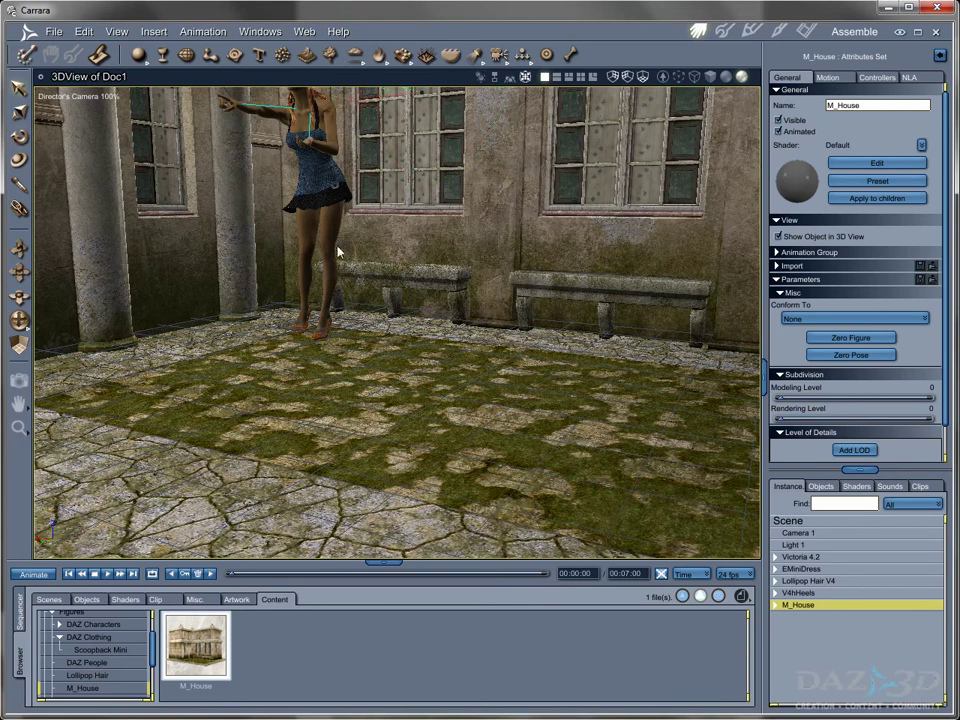
pyautogui.moveTo(411, 237); pyautogui.dragTo(401, 300, button='middle')
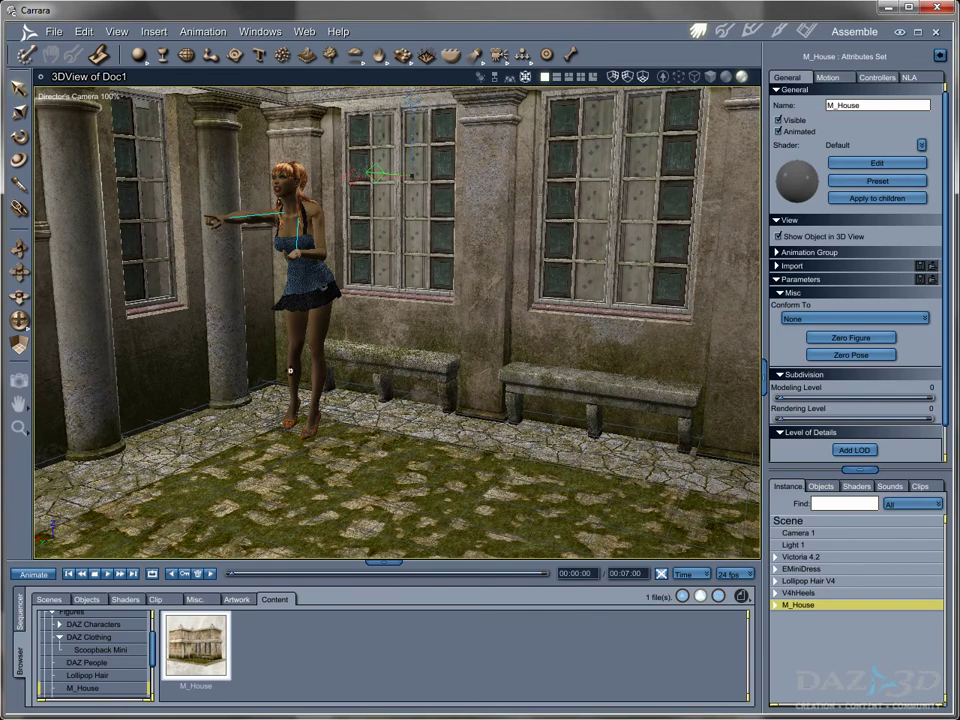
pyautogui.scroll(5, 306, 341)
pyautogui.moveTo(324, 497); pyautogui.dragTo(364, 264, button='middle')
pyautogui.scroll(1, 384, 433)
pyautogui.moveTo(384, 433); pyautogui.dragTo(454, 425, button='middle')
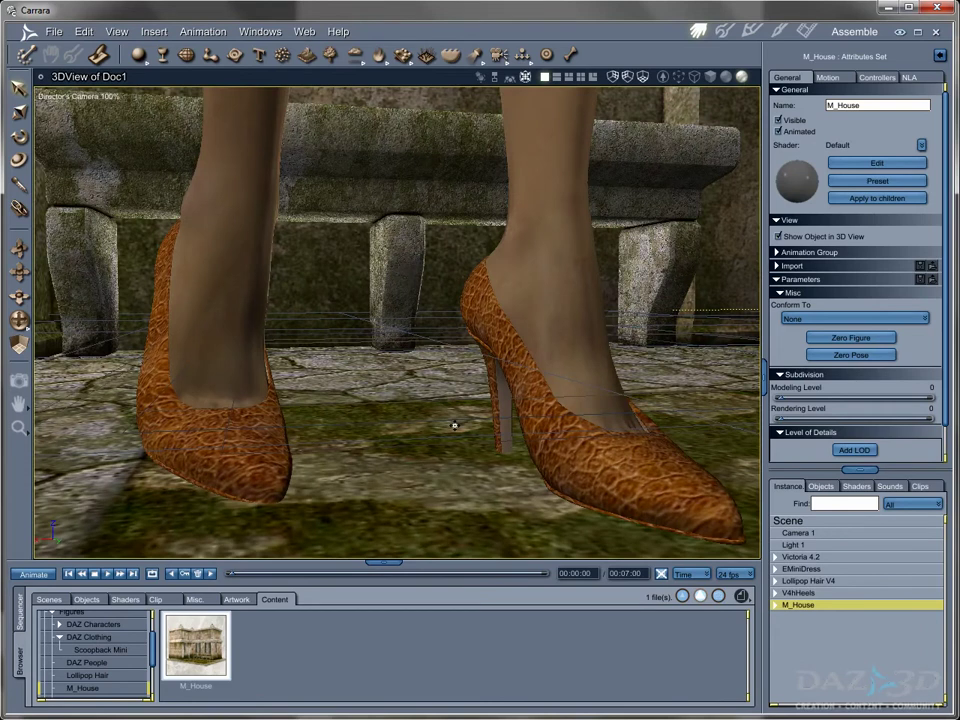
pyautogui.scroll(-8, 454, 425)
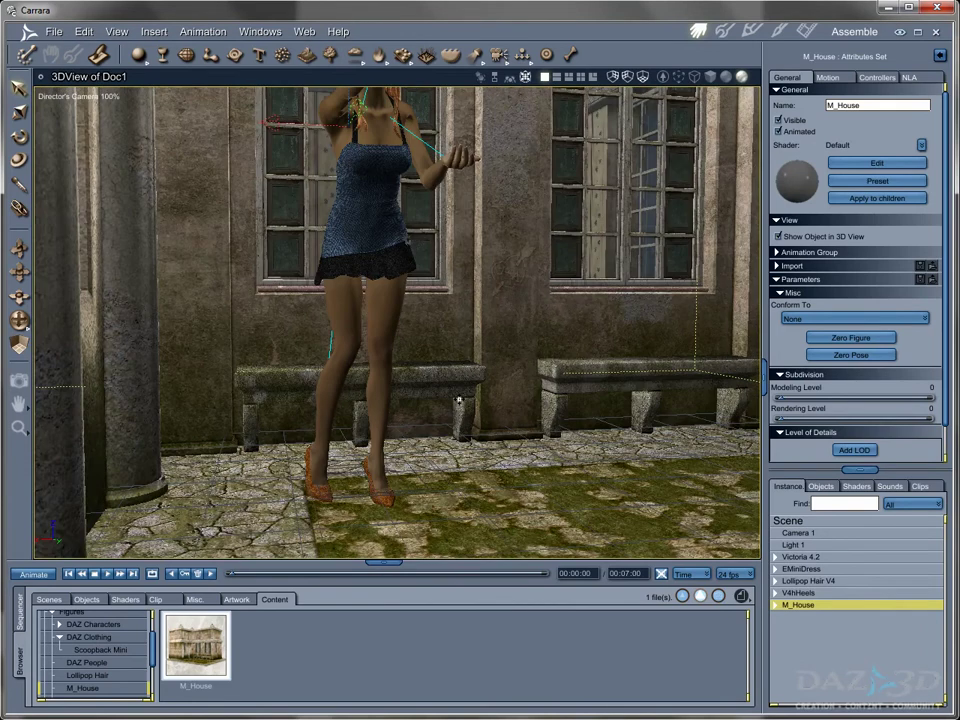
pyautogui.scroll(-4, 457, 418)
pyautogui.moveTo(459, 400)
pyautogui.mouseDown(button='middle')
pyautogui.moveTo(457, 418)
pyautogui.moveTo(463, 406)
pyautogui.mouseUp(button='middle')
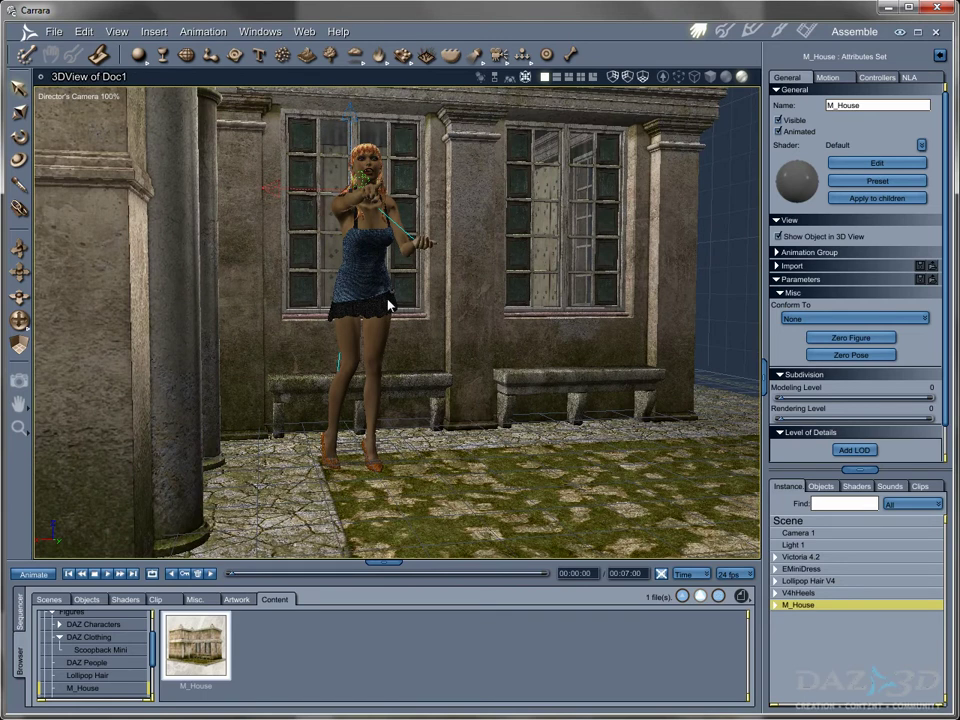
# Switch the view to Camera 1 and reframe it to look at Victoria 4.2 from a lower angle
pyautogui.click(65, 81)
pyautogui.click(50, 109)
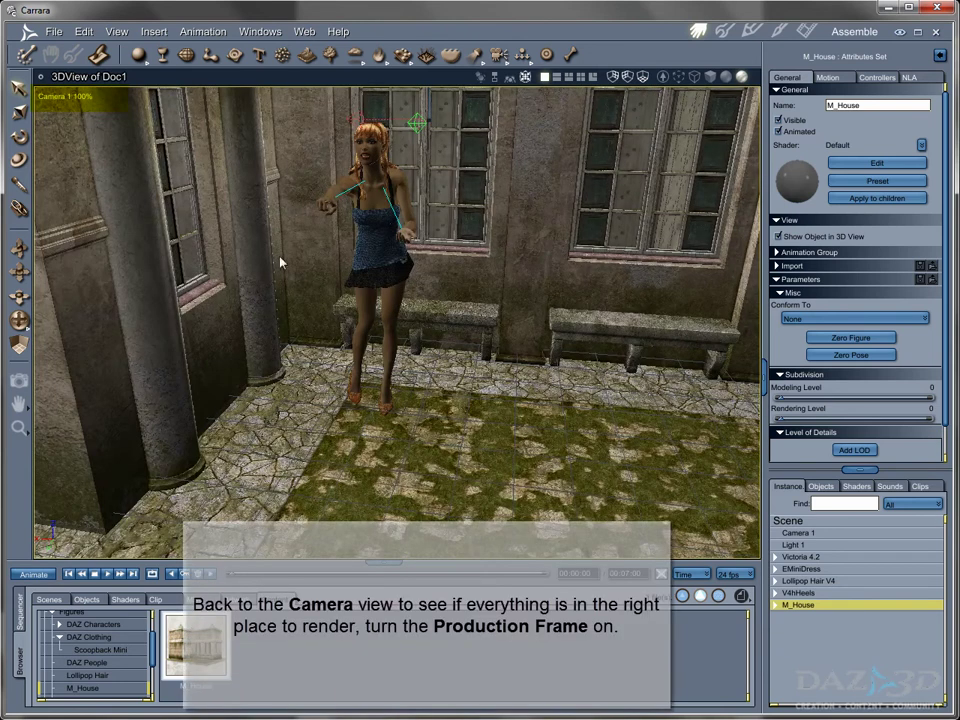
pyautogui.moveTo(355, 333); pyautogui.dragTo(364, 315, button='middle')
pyautogui.moveTo(416, 269); pyautogui.dragTo(412, 353, button='middle')
# Show the production frame and reposition Camera 1 so Victoria 4.2 fits inside it from head to shoes
pyautogui.click(117, 31)
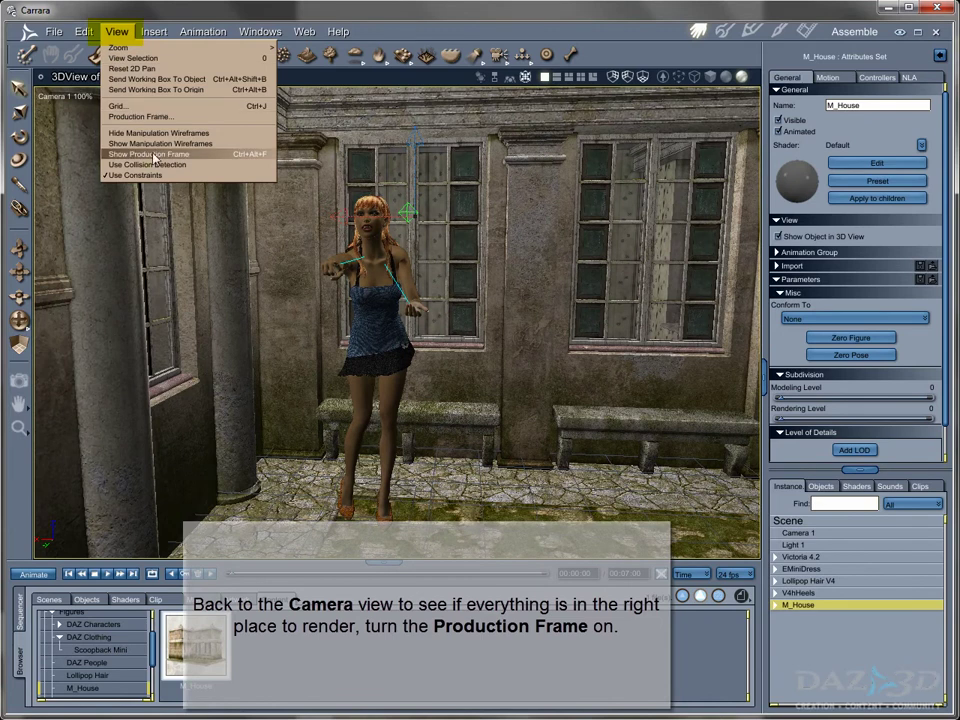
pyautogui.click(150, 154)
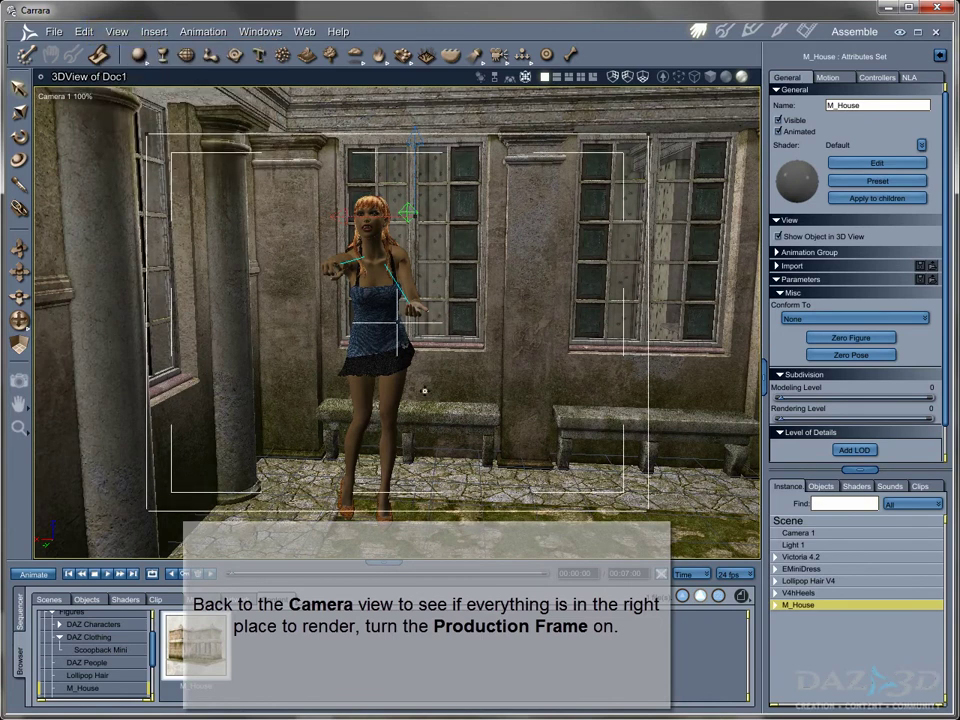
pyautogui.moveTo(402, 387); pyautogui.dragTo(466, 366, button='middle')
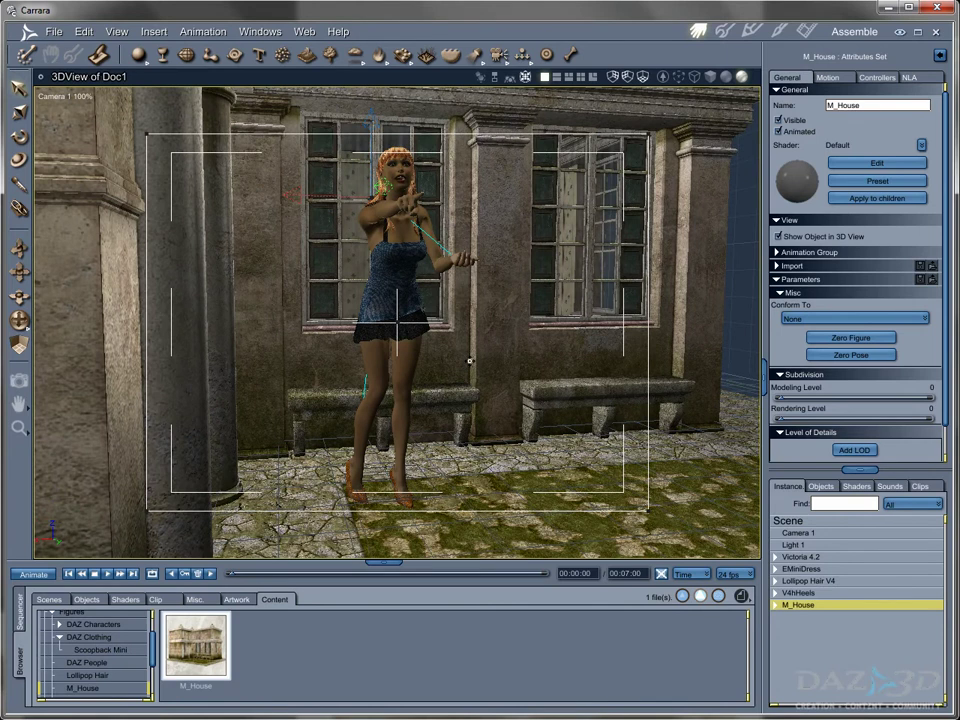
pyautogui.moveTo(473, 366); pyautogui.dragTo(499, 367)
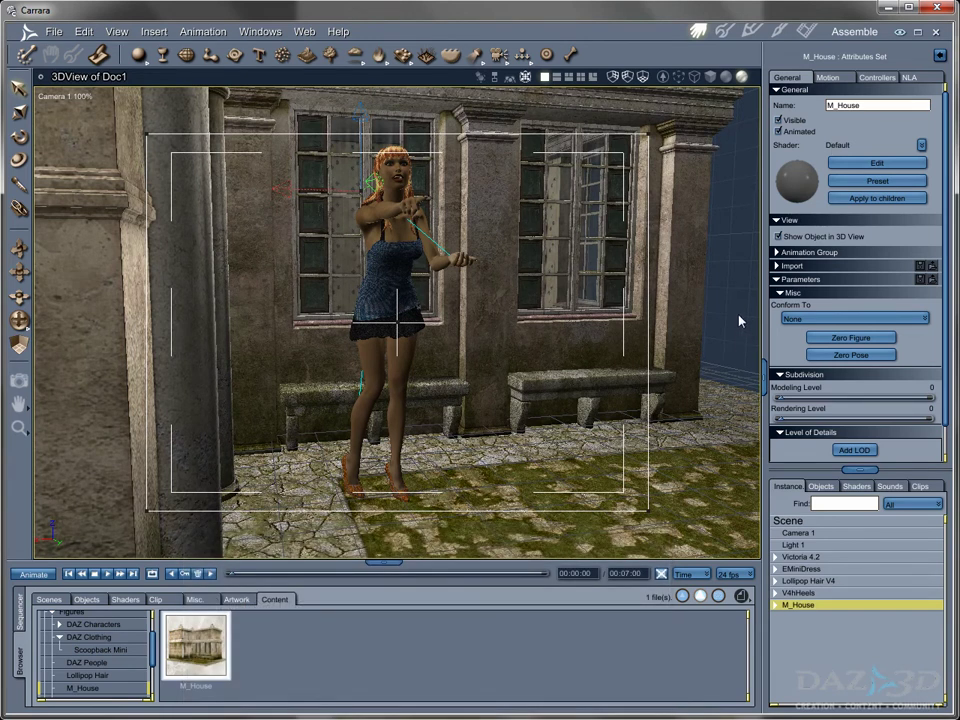
# Go to the Render room and set both Object Accuracy and Shadow Accuracy to 0.5 pixel
pyautogui.click(804, 31)
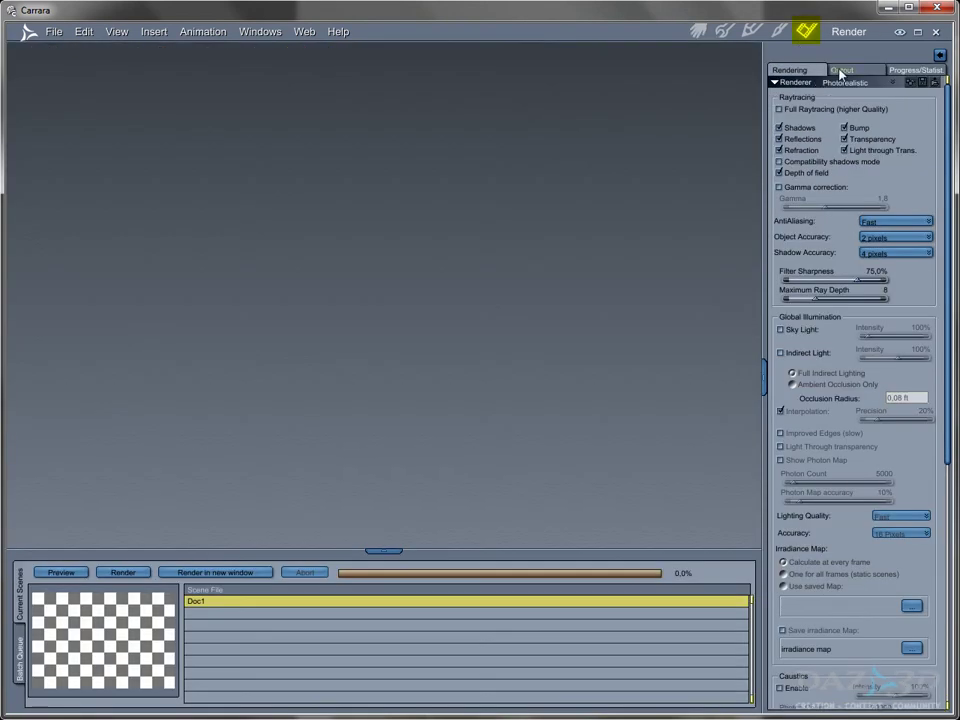
pyautogui.click(888, 237)
pyautogui.click(885, 251)
pyautogui.click(886, 253)
pyautogui.click(884, 268)
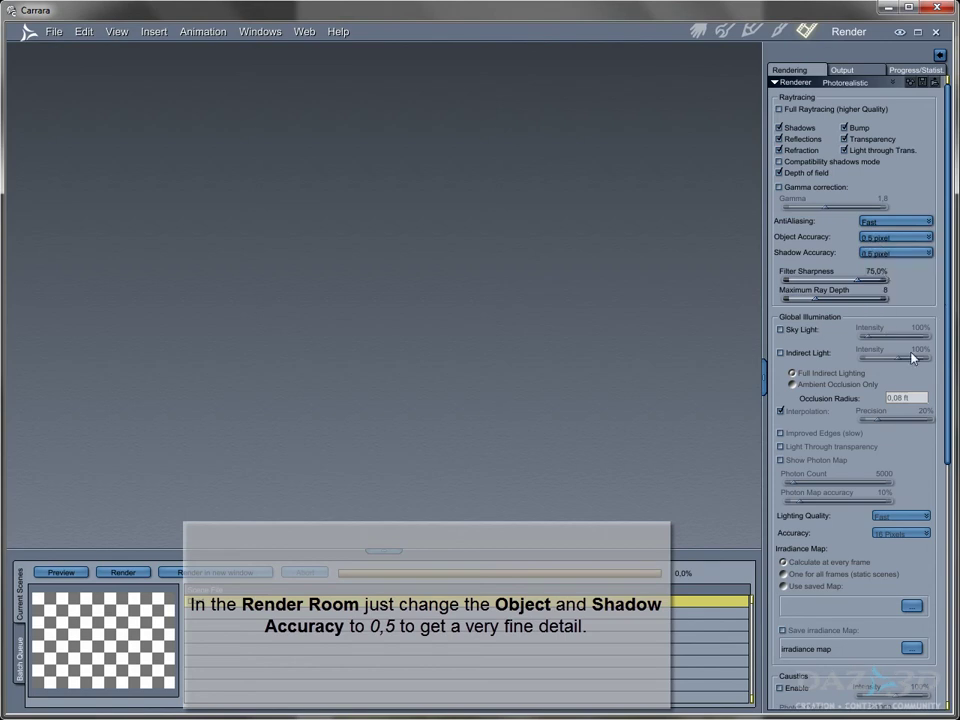
# Set the rendering Tile Size to 16, render the scene, and enlarge the render window to show the whole image
pyautogui.moveTo(945, 370); pyautogui.dragTo(786, 643)
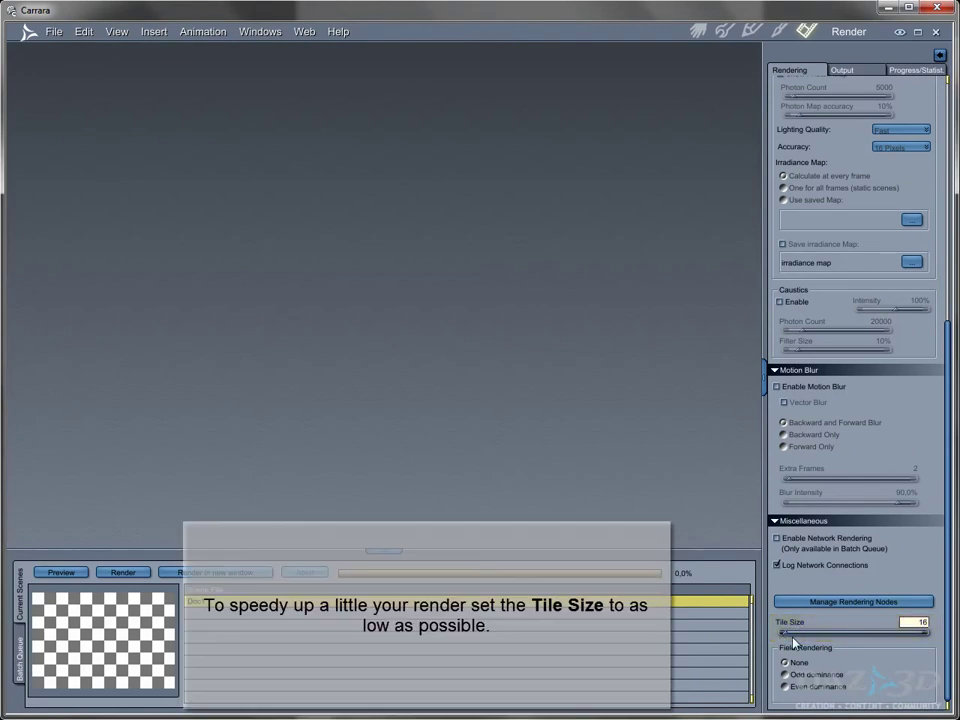
pyautogui.click(124, 573)
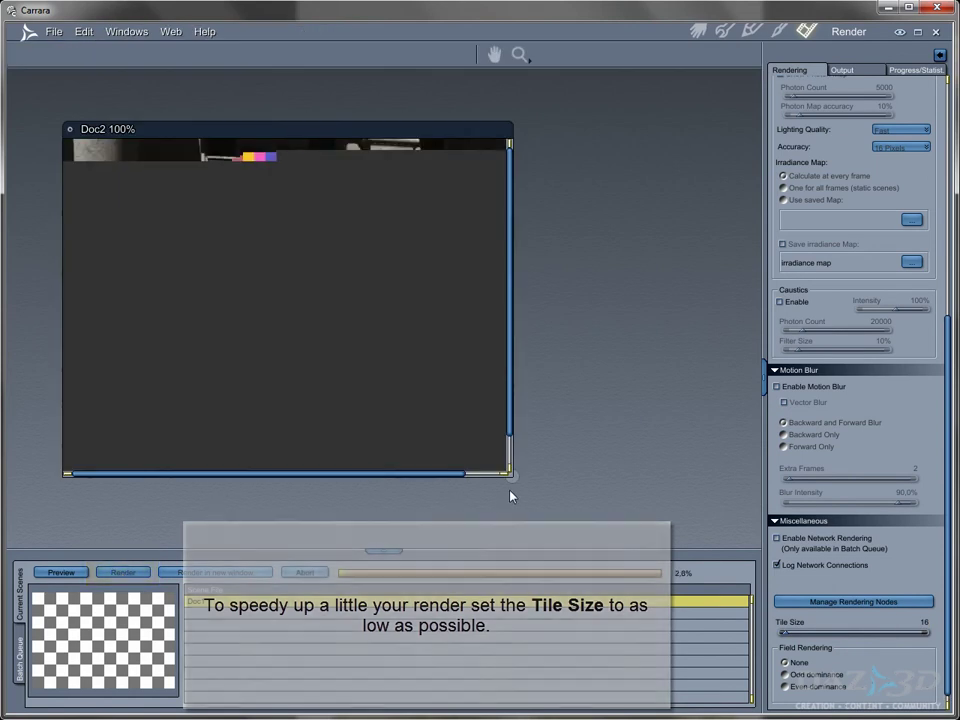
pyautogui.moveTo(510, 473); pyautogui.dragTo(620, 521)
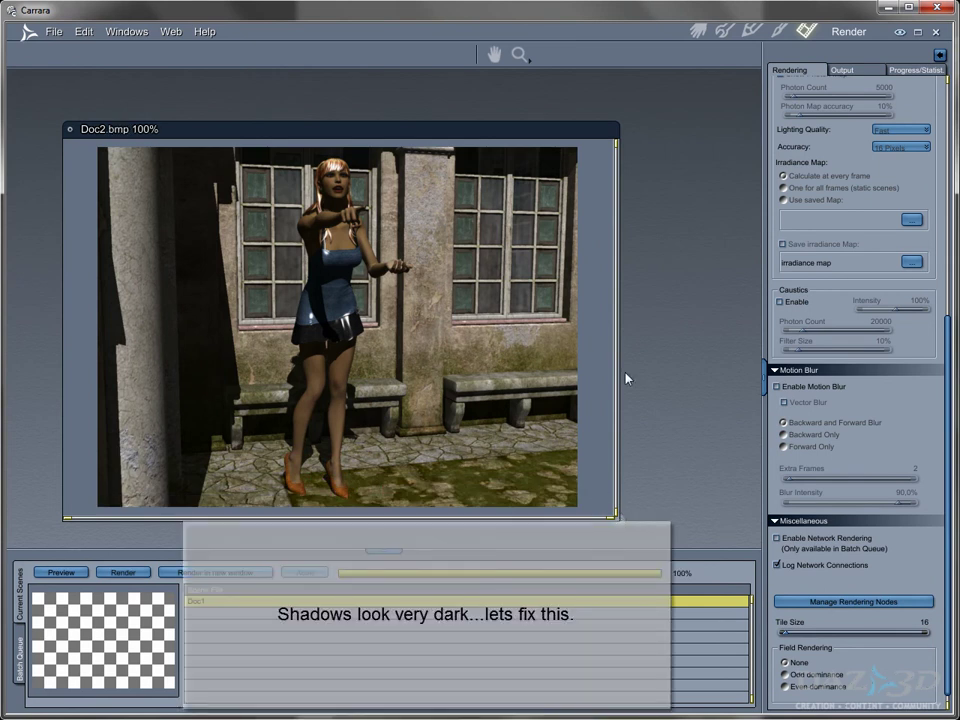
# Return to the Assemble room and add a Realistic Sky atmosphere to the Scene
pyautogui.click(697, 31)
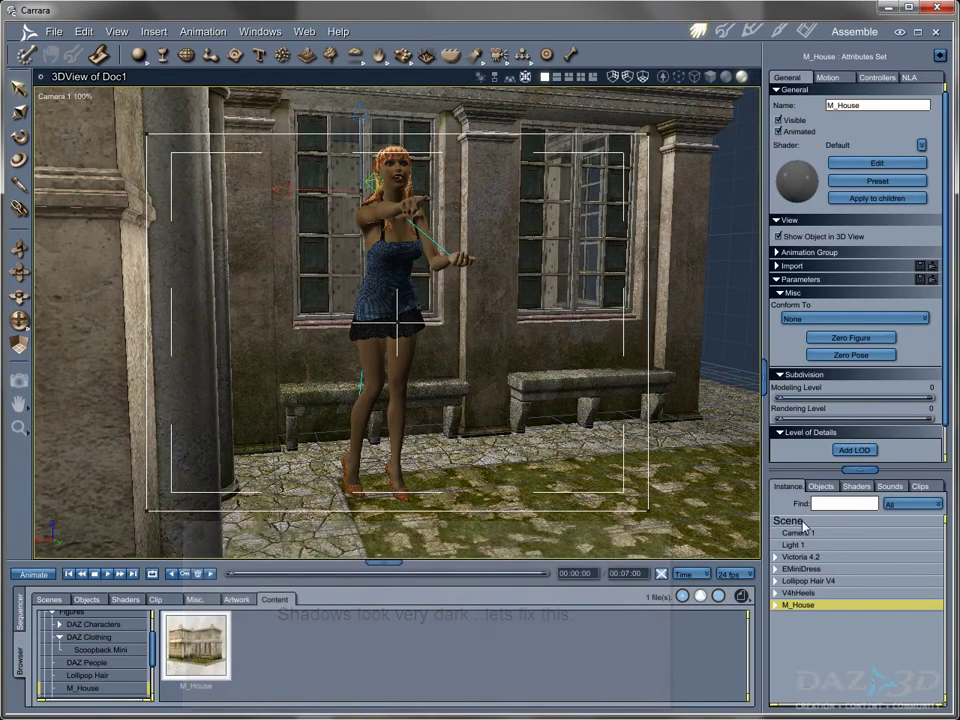
pyautogui.click(788, 520)
pyautogui.click(852, 104)
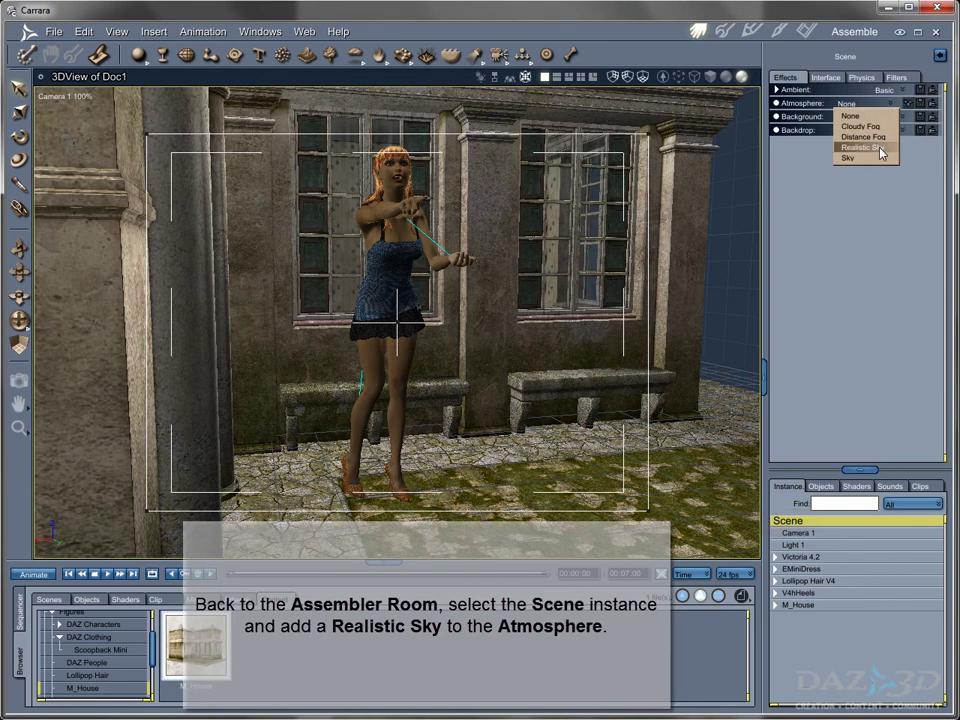
pyautogui.click(882, 152)
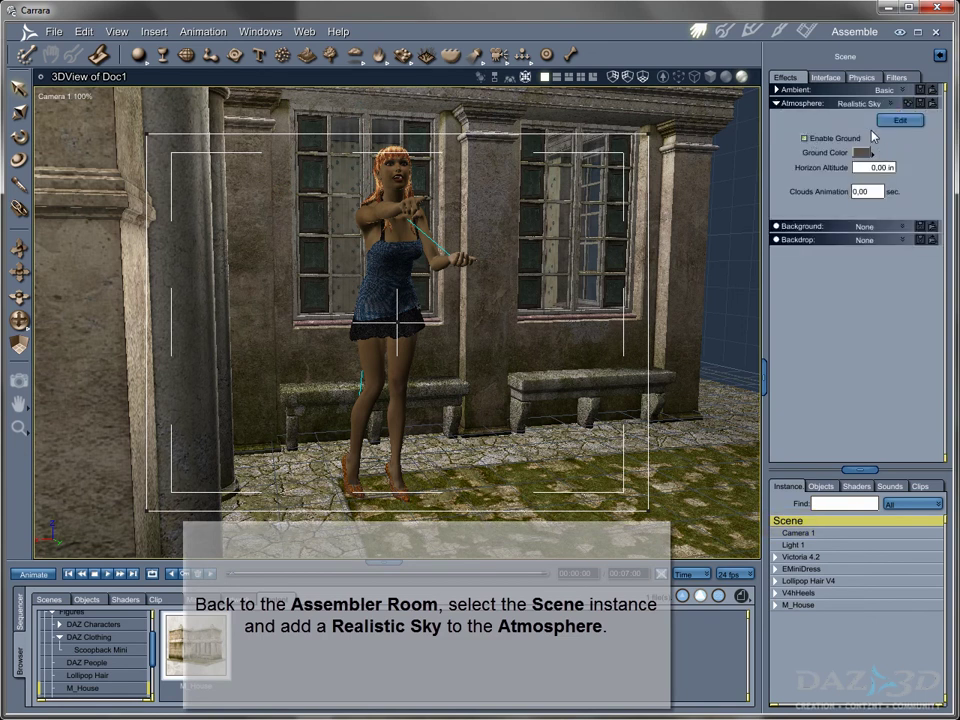
# Open the Realistic Sky settings and render a sky preview using Default Scene with Auto Refresh enabled
pyautogui.click(900, 122)
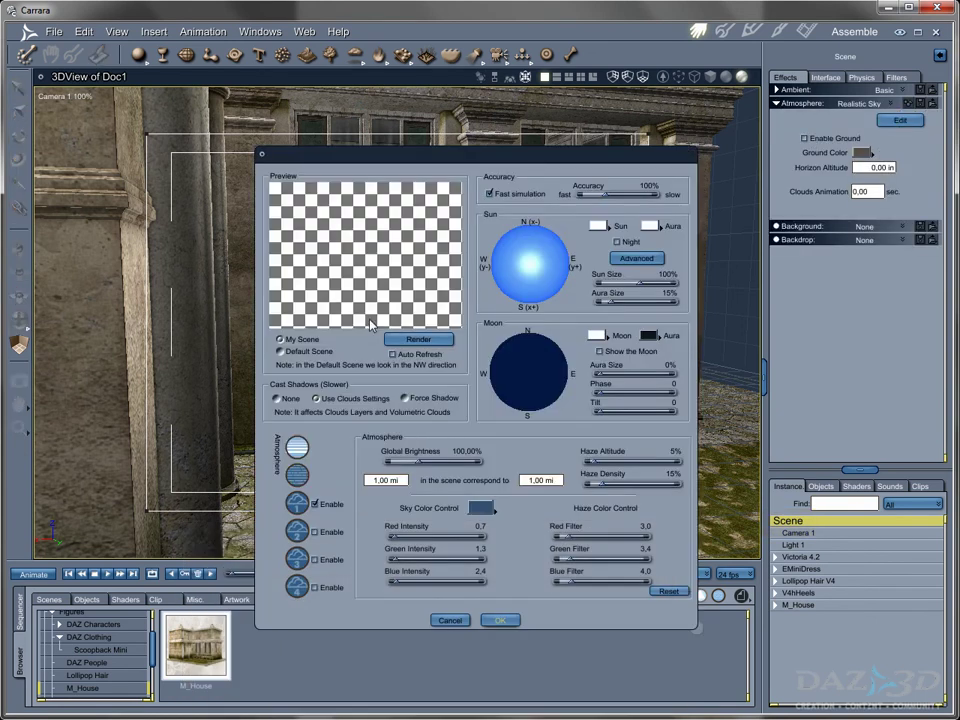
pyautogui.click(425, 350)
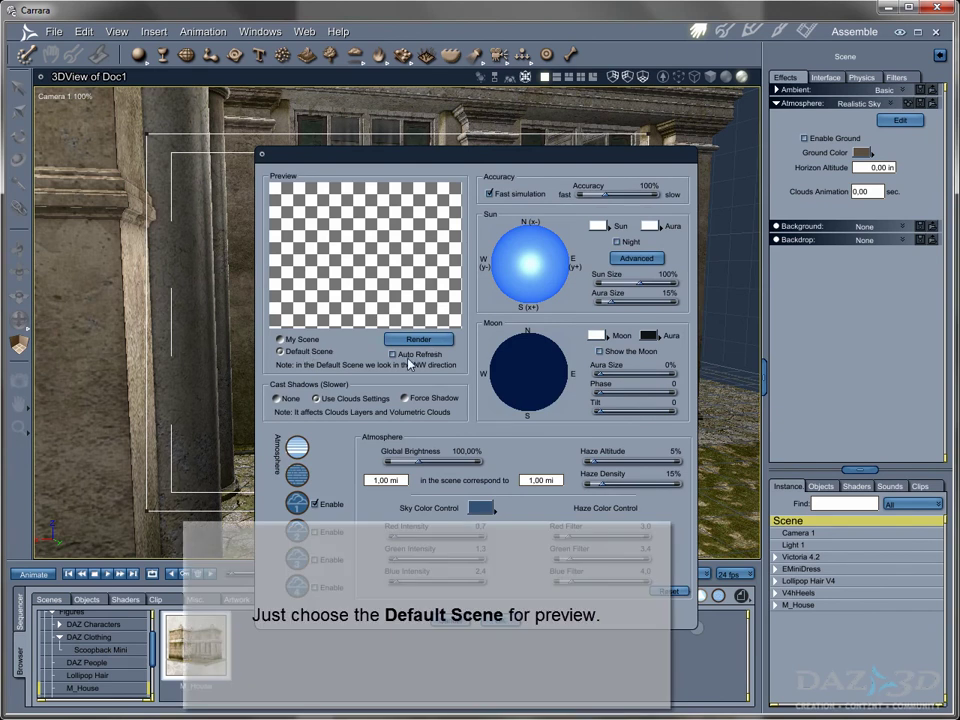
pyautogui.click(420, 339)
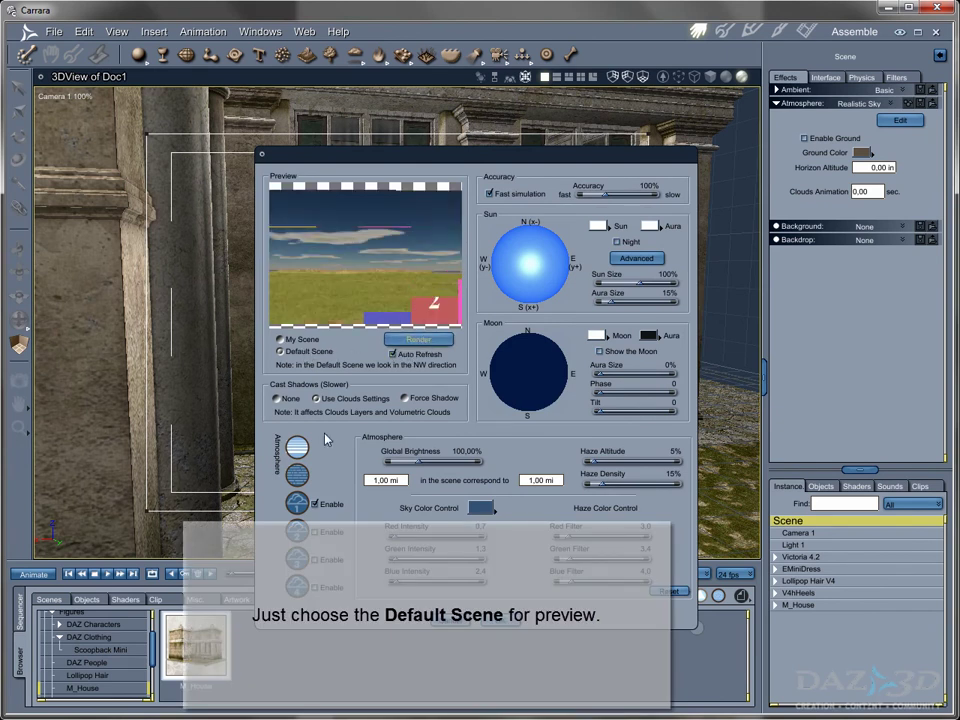
# Change the type of Cloud Layer 1 to Cloud and accept the sky settings
pyautogui.click(299, 505)
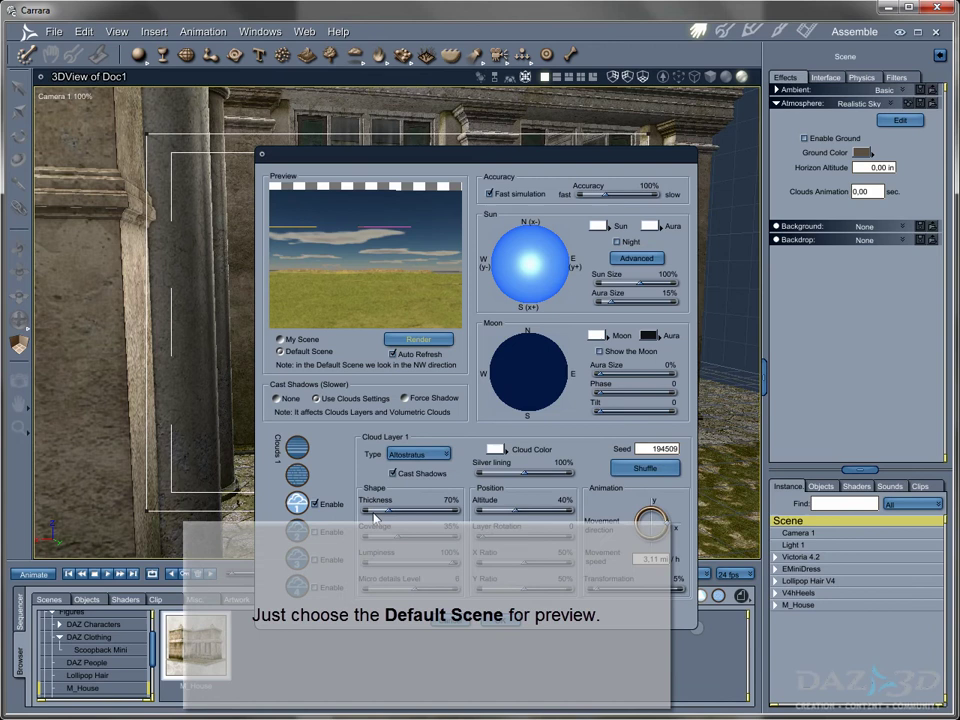
pyautogui.click(418, 454)
pyautogui.click(414, 469)
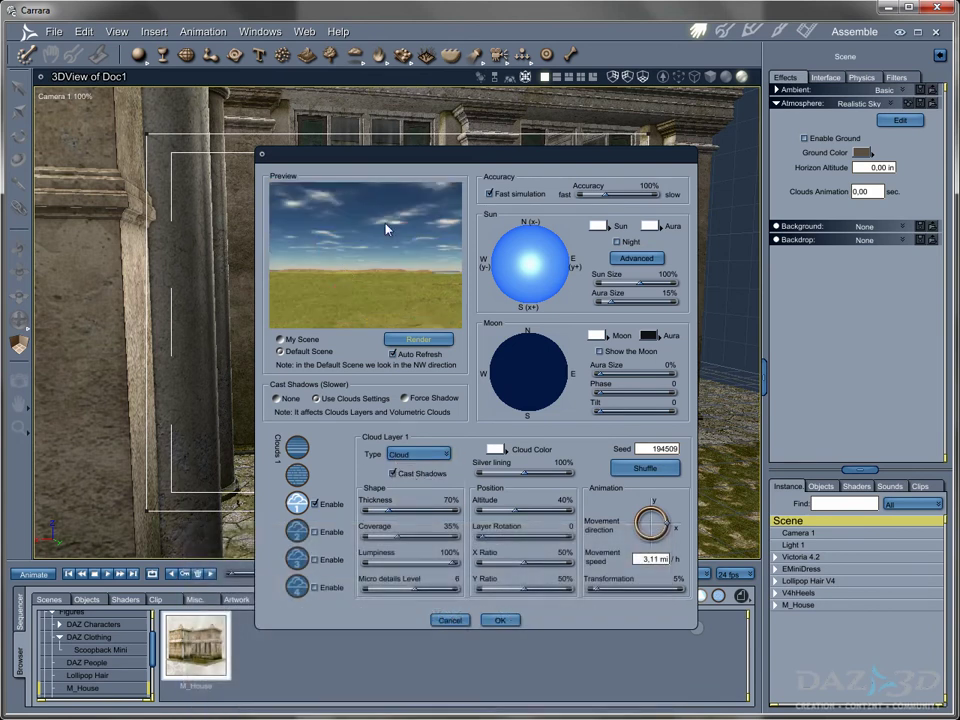
pyautogui.click(500, 620)
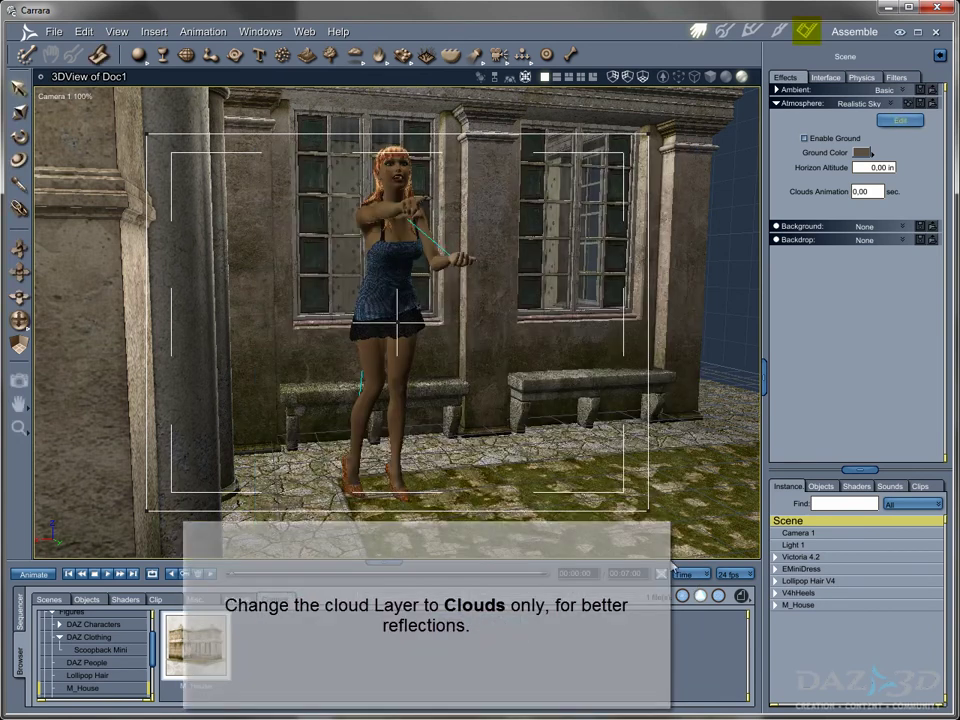
# Turn on Sky Light in the Render room and render the scene in a different window, enlarged to show the whole image
pyautogui.click(806, 33)
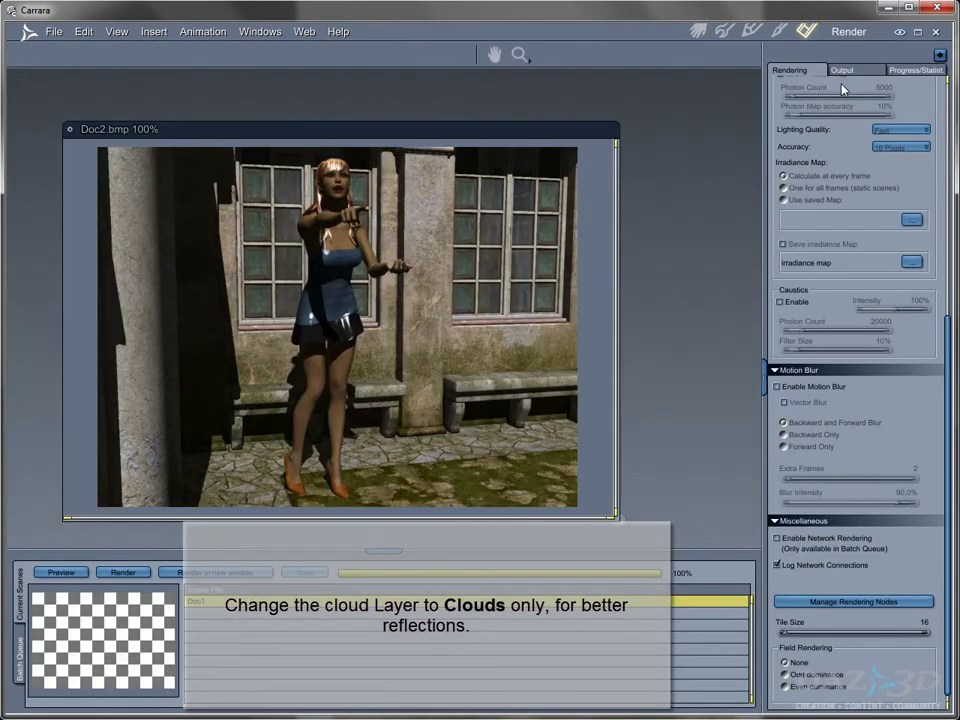
pyautogui.moveTo(949, 322); pyautogui.dragTo(945, 95)
pyautogui.click(782, 329)
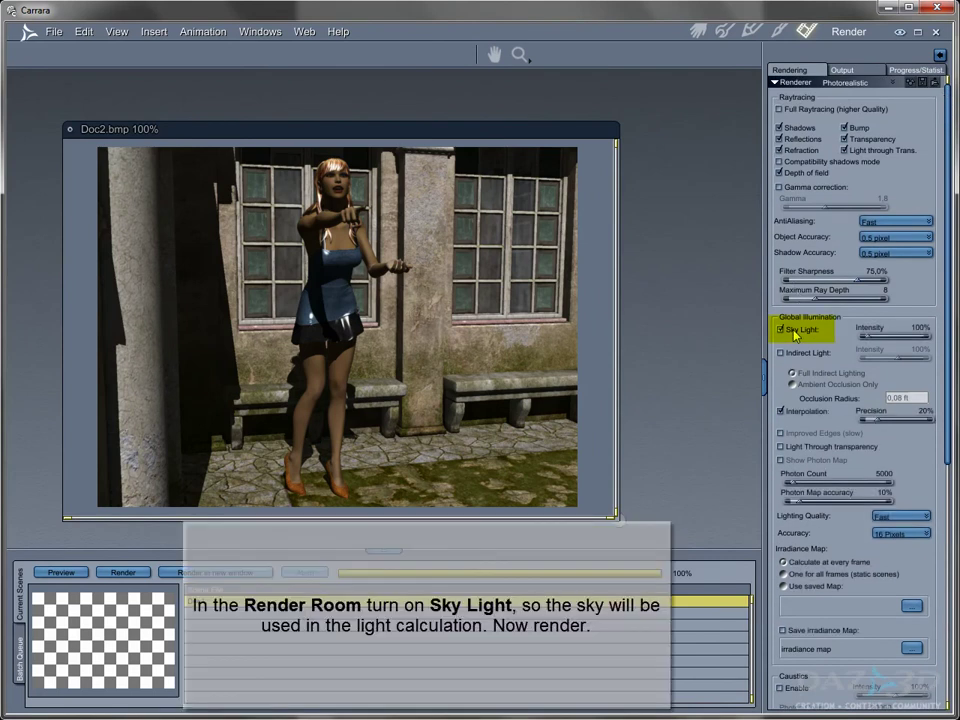
pyautogui.click(127, 575)
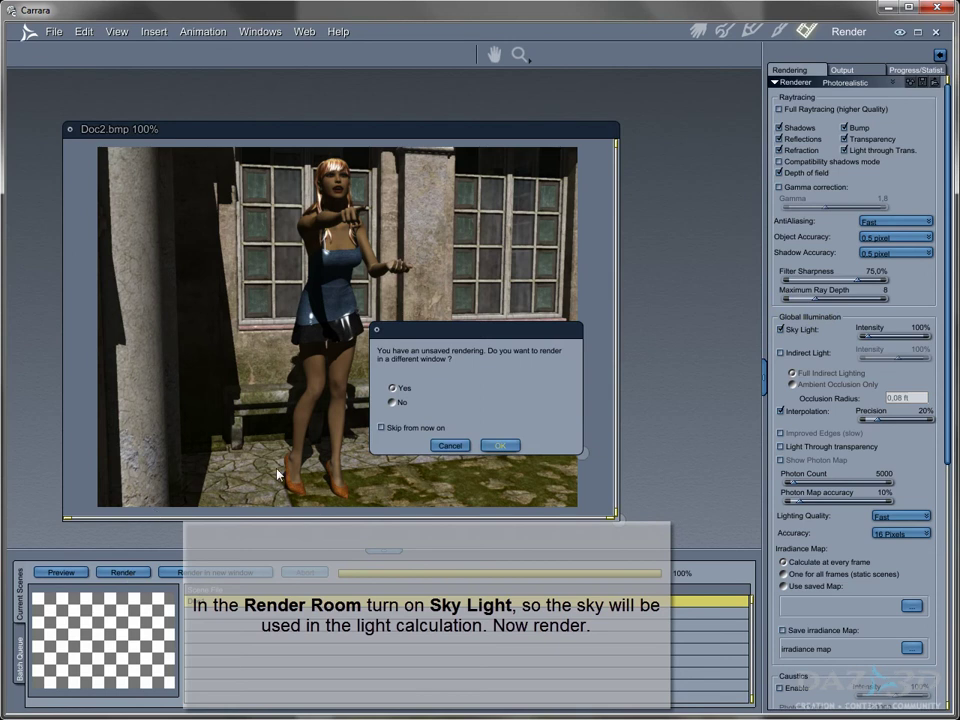
pyautogui.click(499, 446)
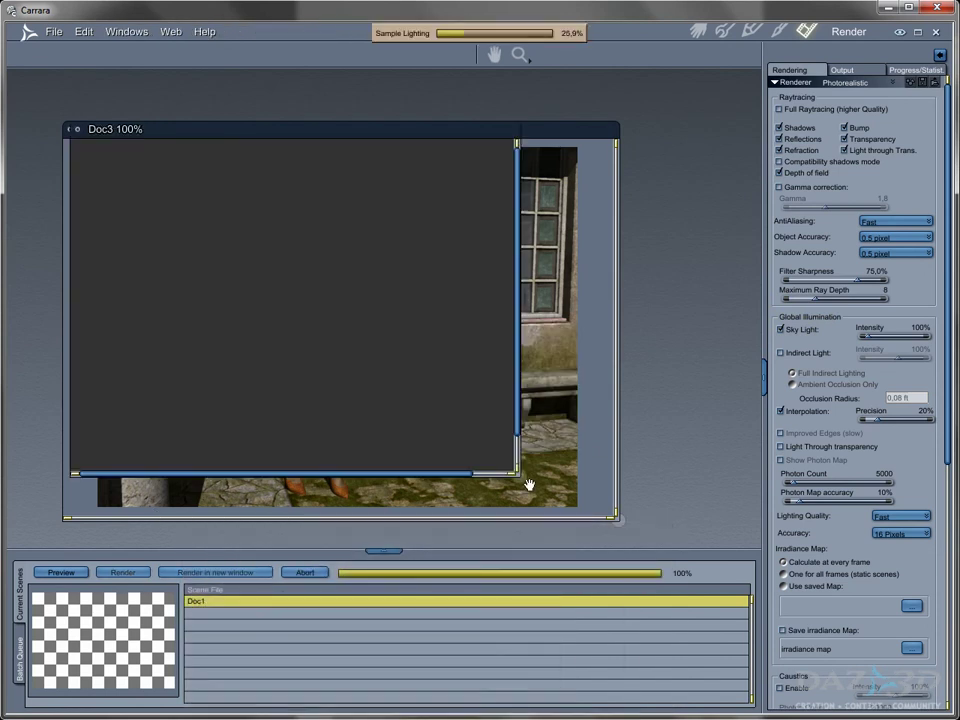
pyautogui.moveTo(558, 494); pyautogui.dragTo(627, 526)
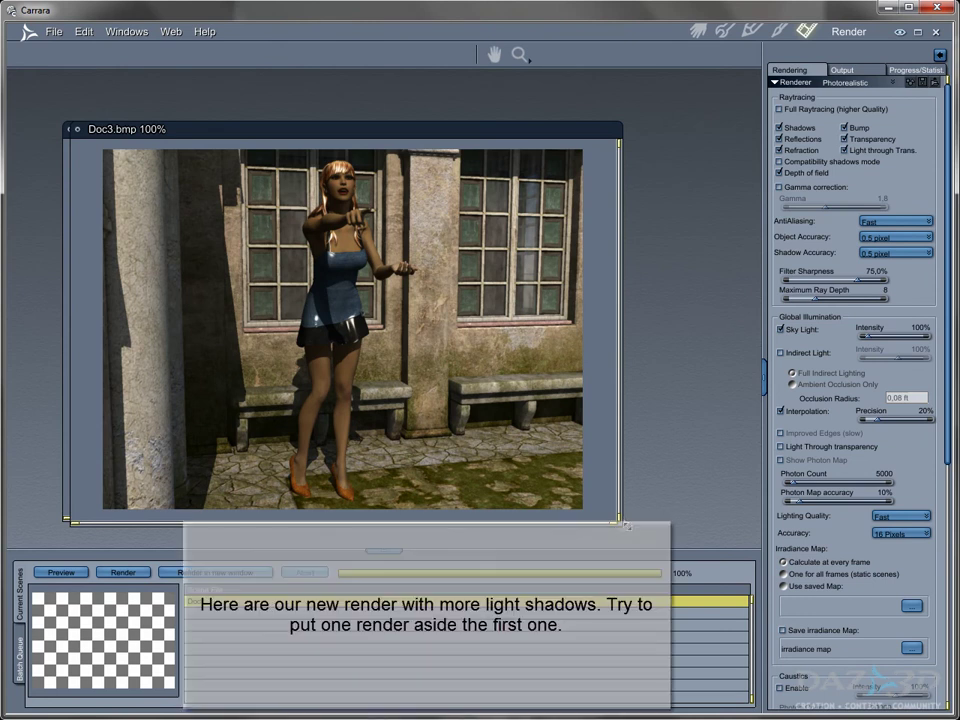
# Place the new Sky Light render beside the first render to compare their shadows
pyautogui.moveTo(270, 134); pyautogui.dragTo(466, 136)
pyautogui.moveTo(243, 140); pyautogui.dragTo(187, 134)
pyautogui.click(603, 134)
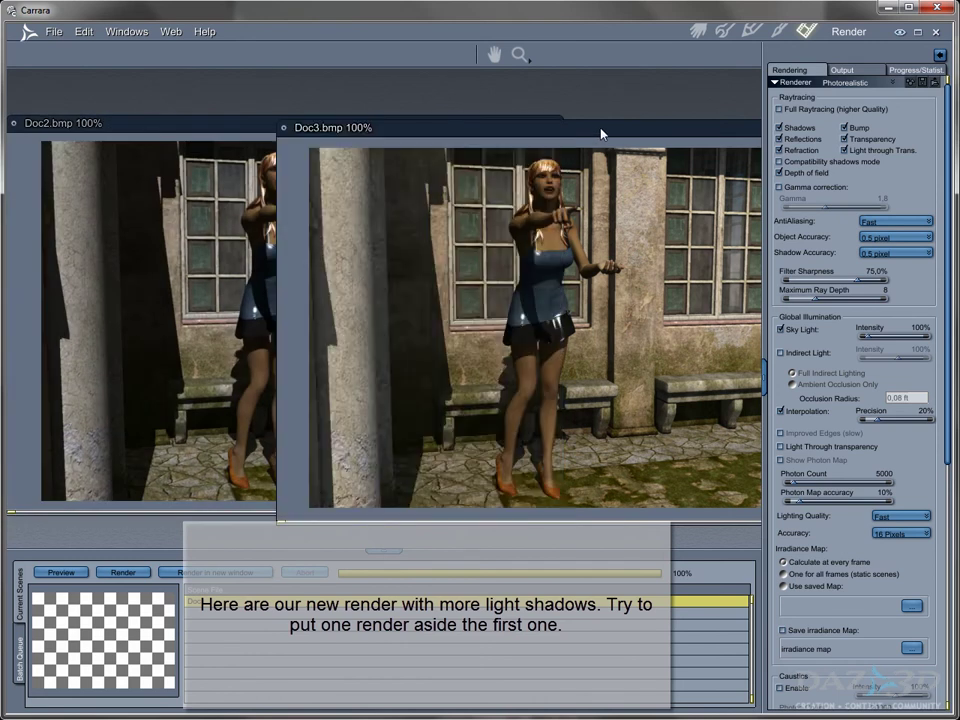
# Move the Doc3 render over the Doc2 render to compare the shadows in both images
pyautogui.moveTo(603, 134); pyautogui.dragTo(596, 130)
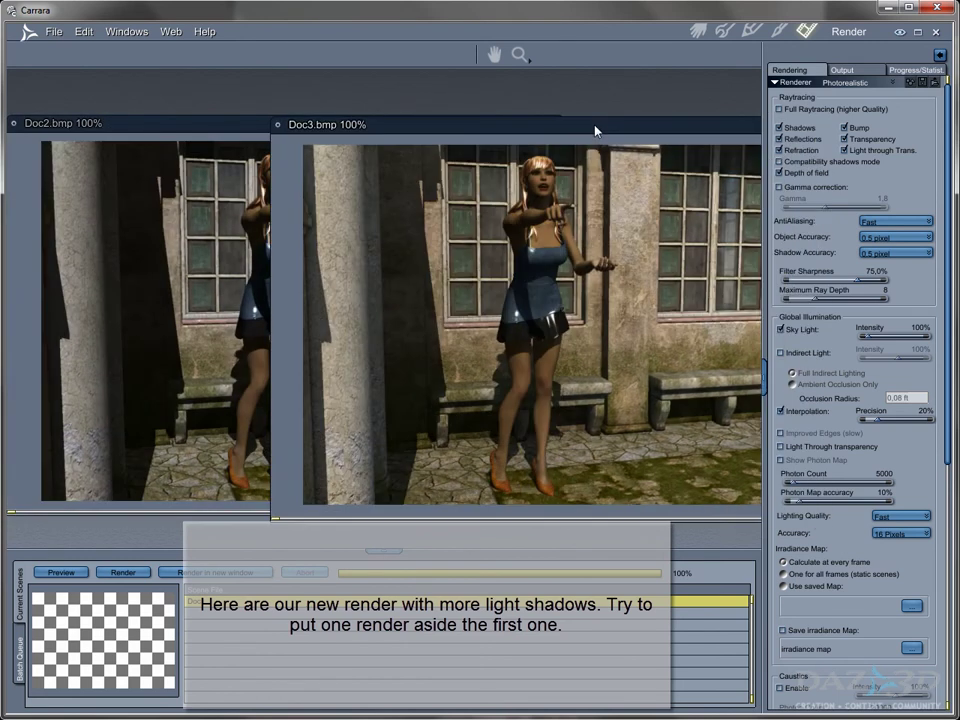
pyautogui.click(222, 138)
pyautogui.moveTo(585, 132); pyautogui.dragTo(378, 123)
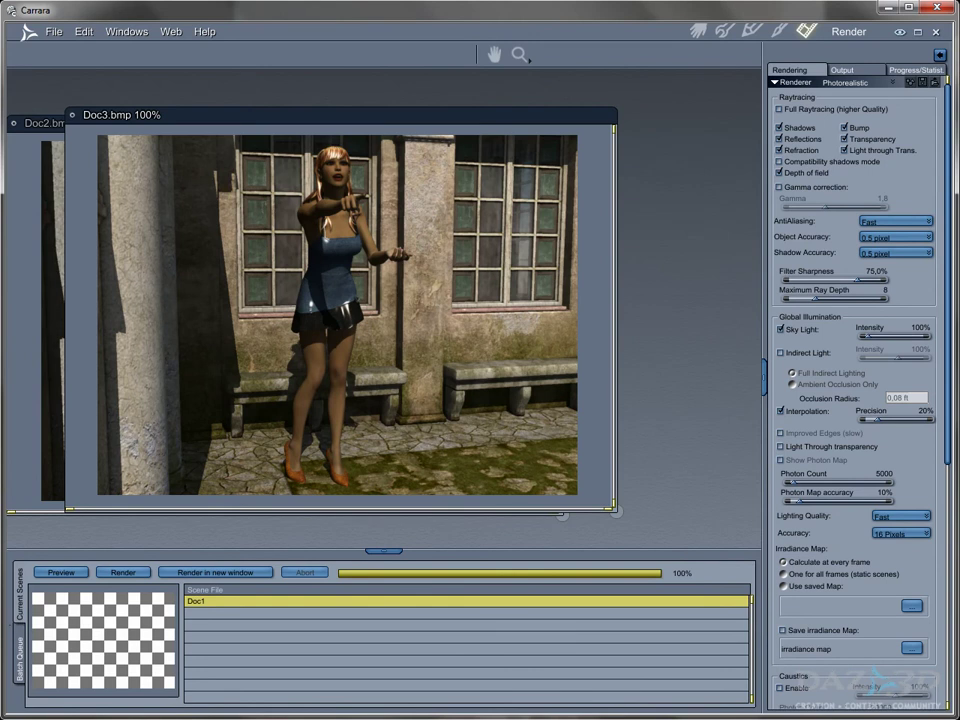
# Return to the Assemble room and remove the unused master objects from the scene
pyautogui.hotkey('ctrl', 'r')
pyautogui.click(697, 31)
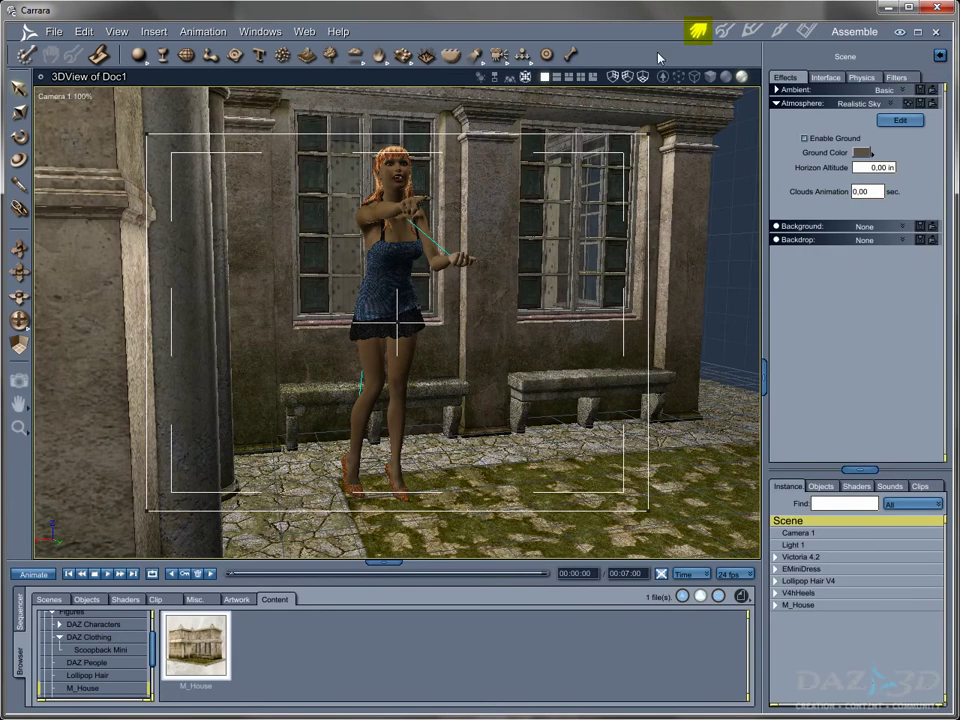
pyautogui.click(83, 31)
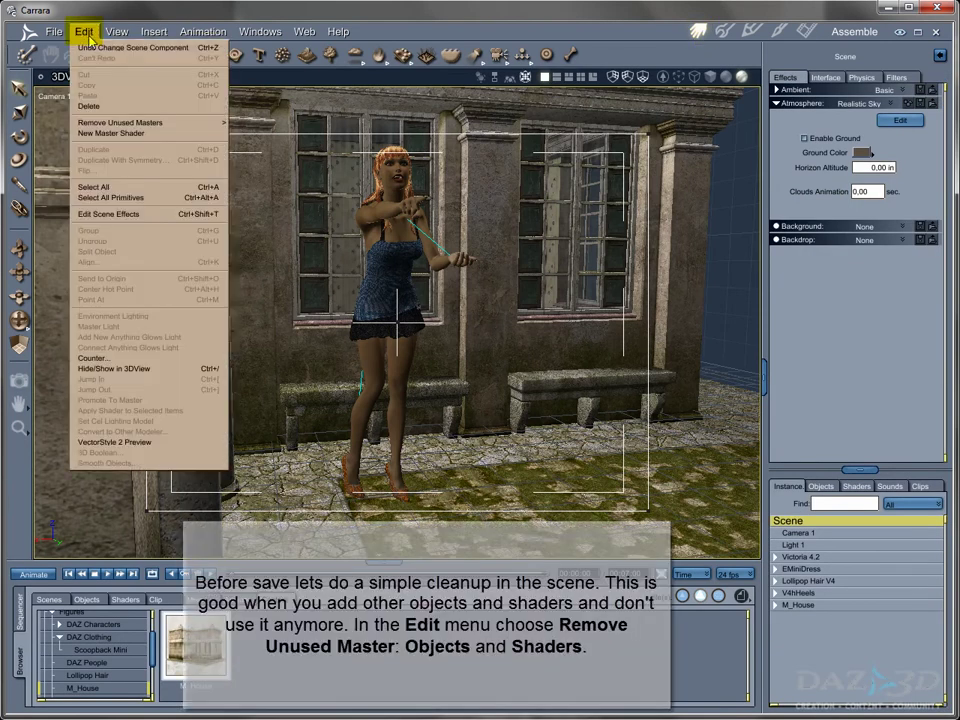
pyautogui.moveTo(105, 123)
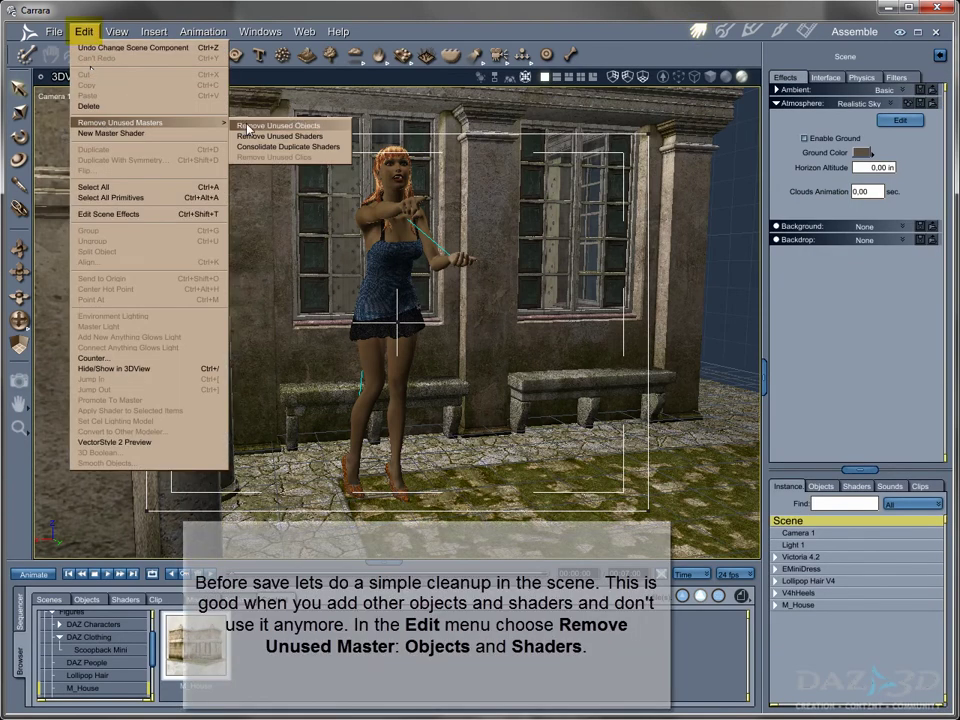
pyautogui.click(298, 128)
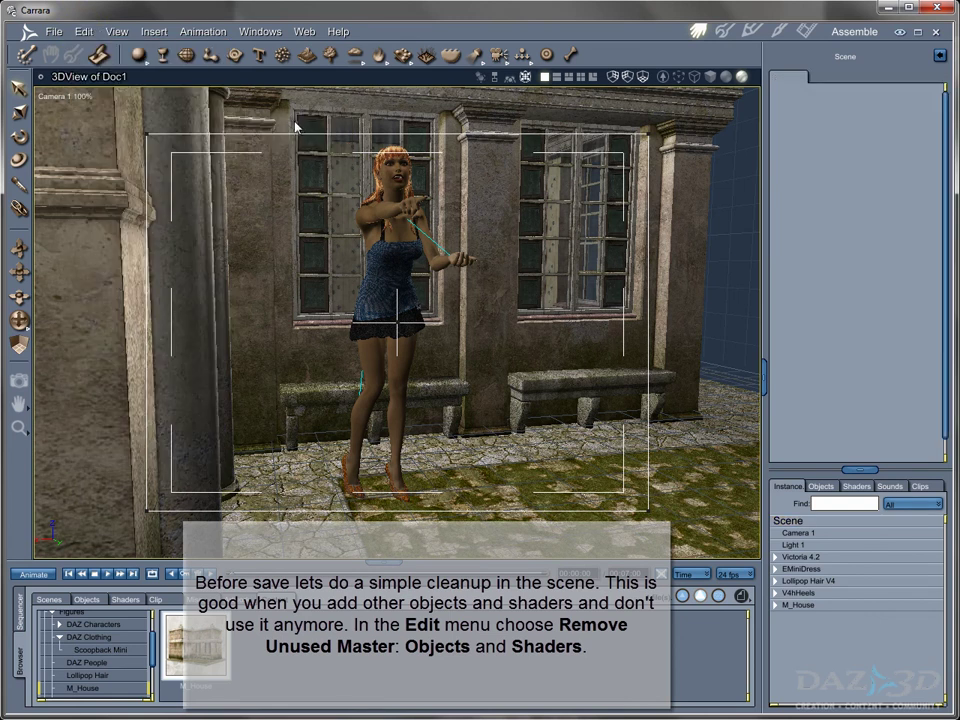
# Remove the unused master shaders, check the remaining master objects and shaders, and return to the scene's instance list
pyautogui.click(84, 32)
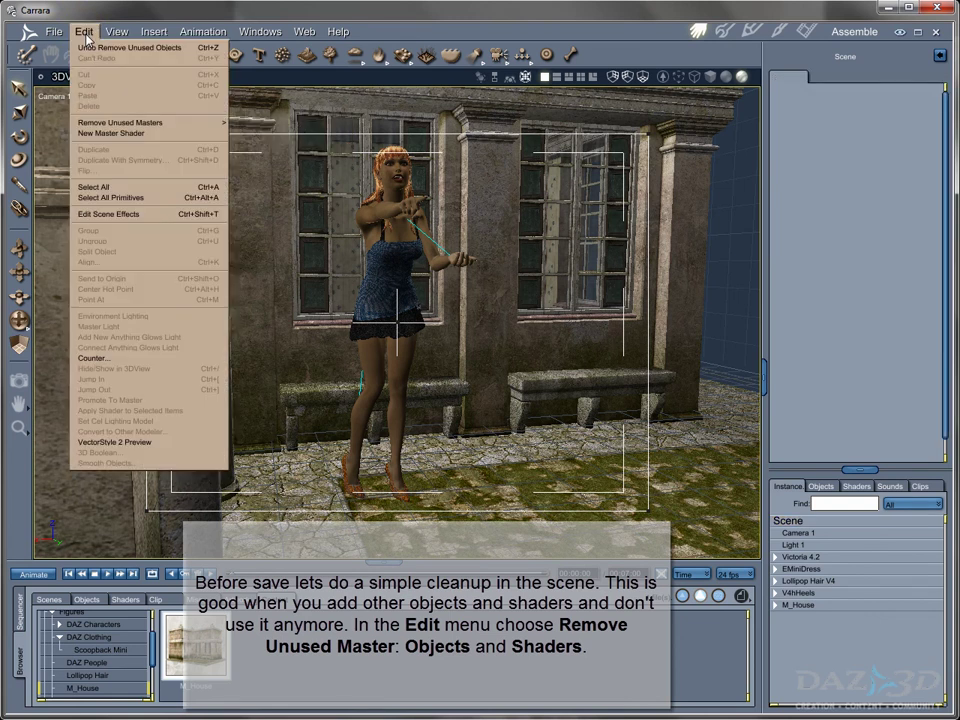
pyautogui.moveTo(125, 125)
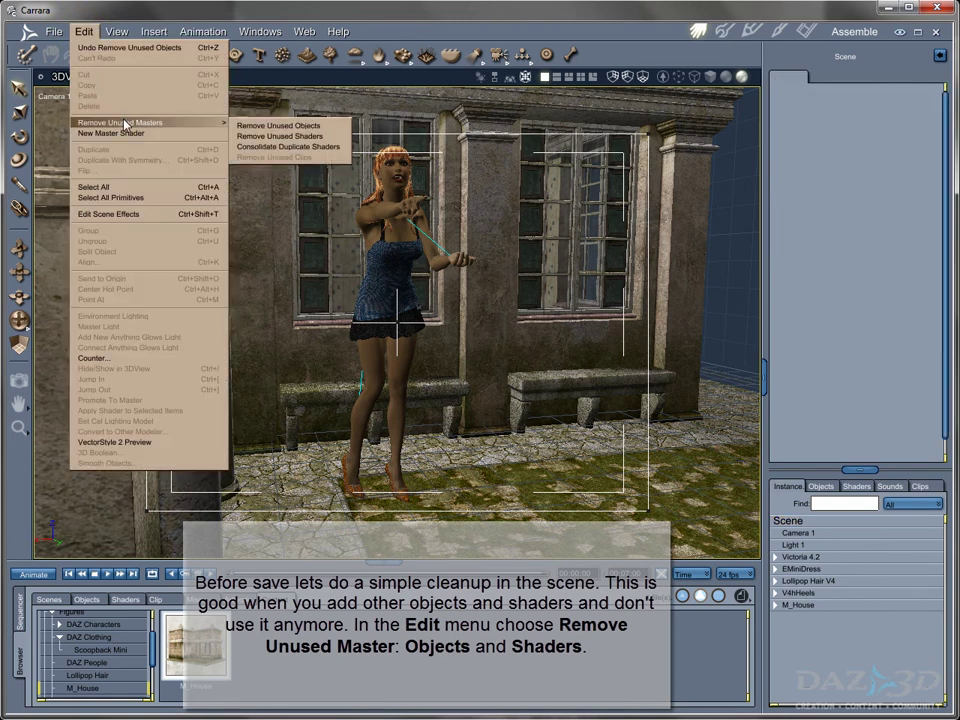
pyautogui.click(266, 137)
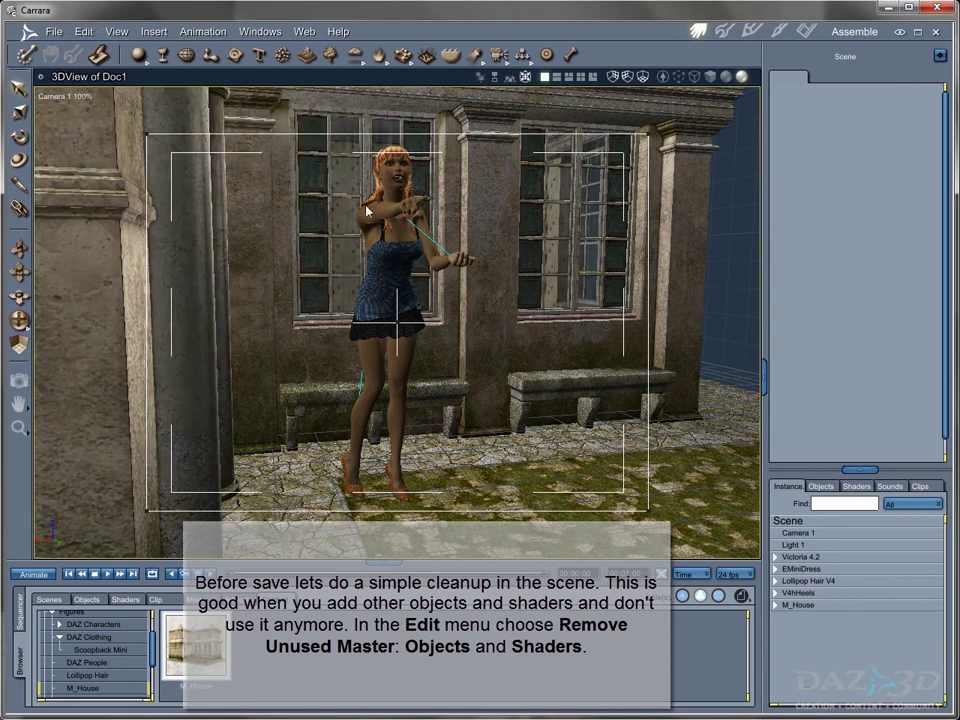
pyautogui.click(820, 486)
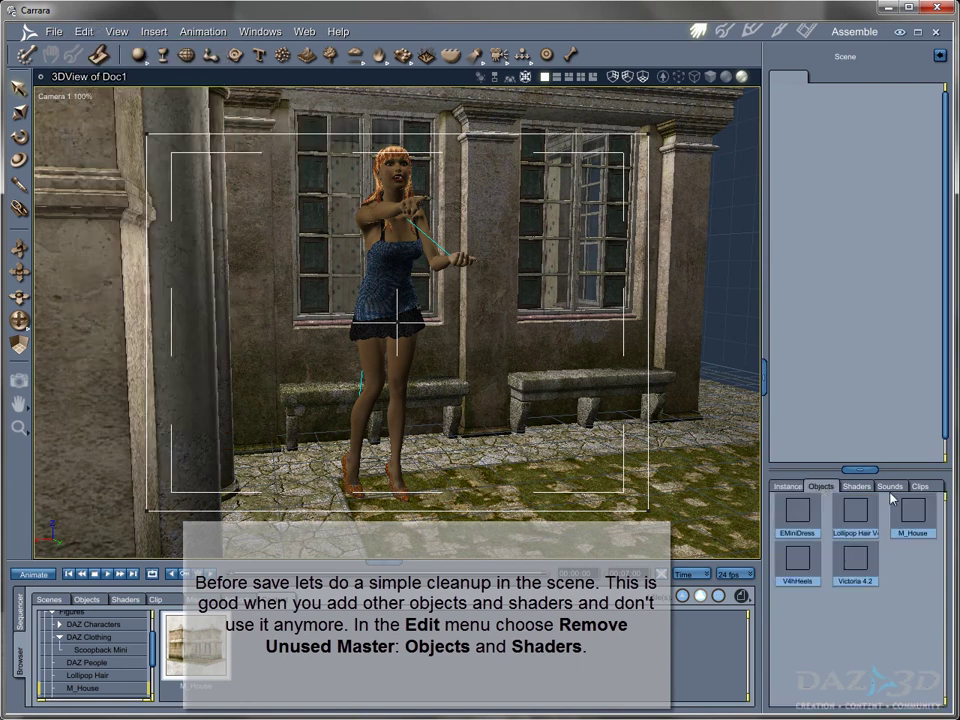
pyautogui.click(856, 486)
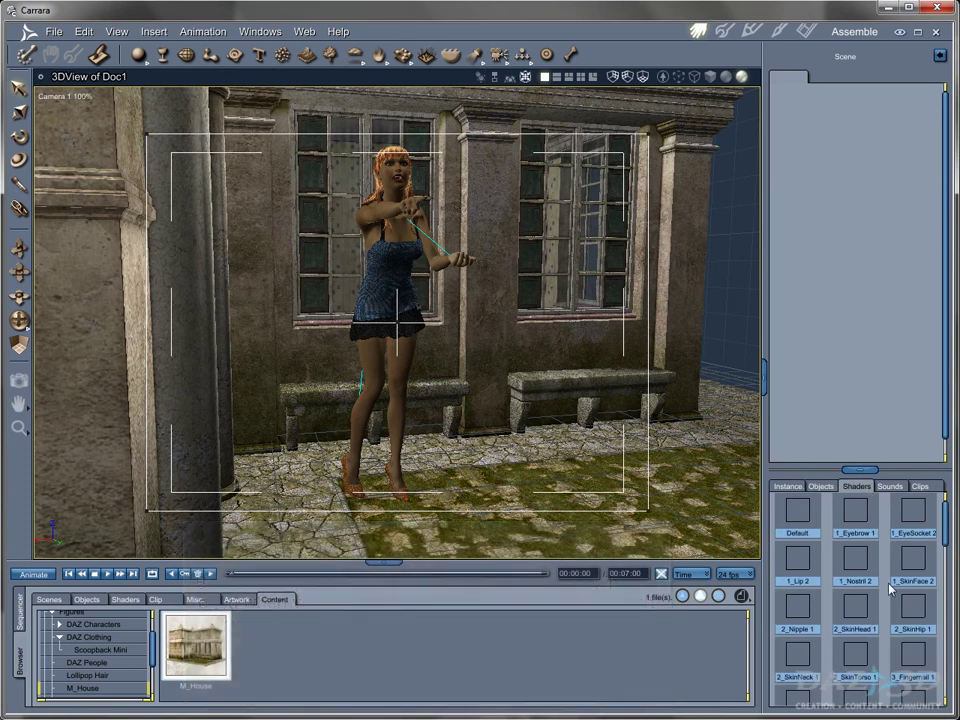
pyautogui.click(783, 487)
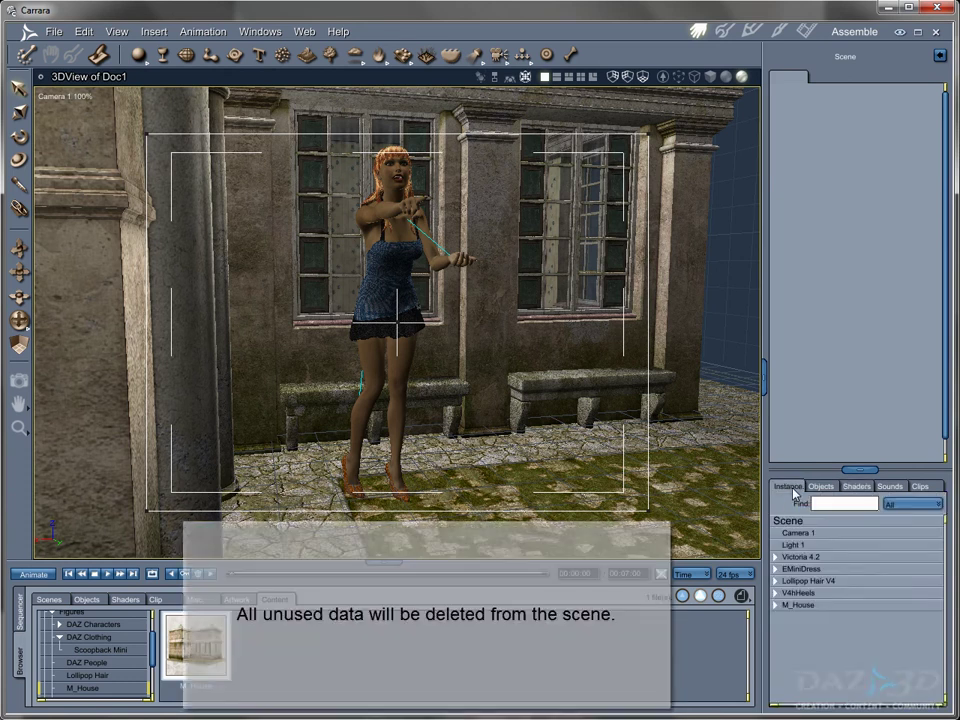
# Start saving the scene as a new file in the CarraraComplete folder on the Runtime (D:) drive
pyautogui.click(54, 32)
pyautogui.click(54, 32)
pyautogui.click(54, 32)
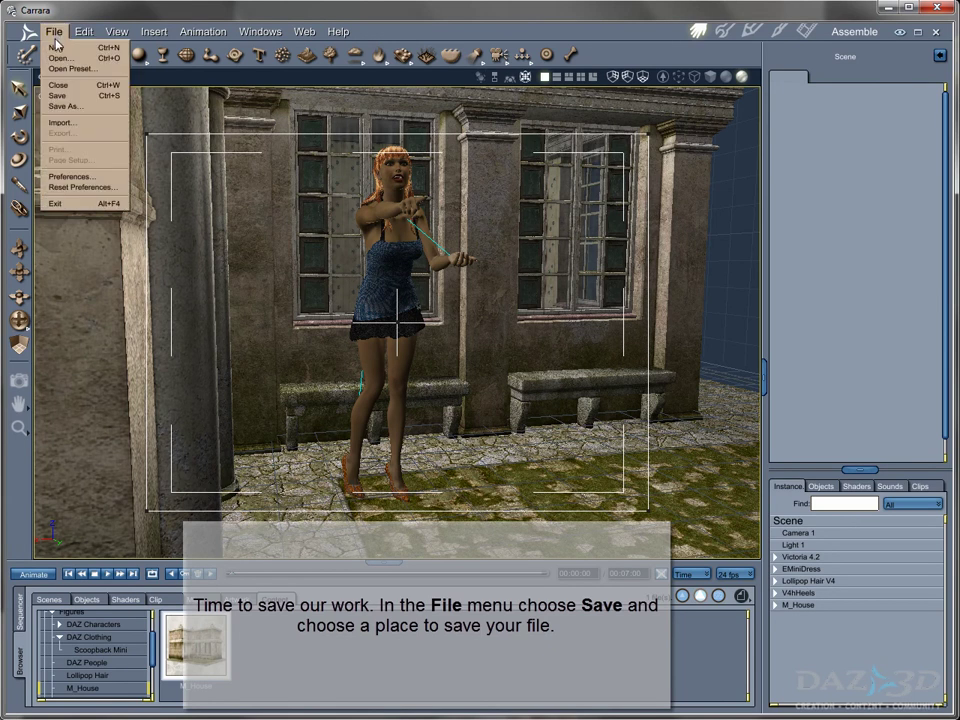
pyautogui.click(67, 107)
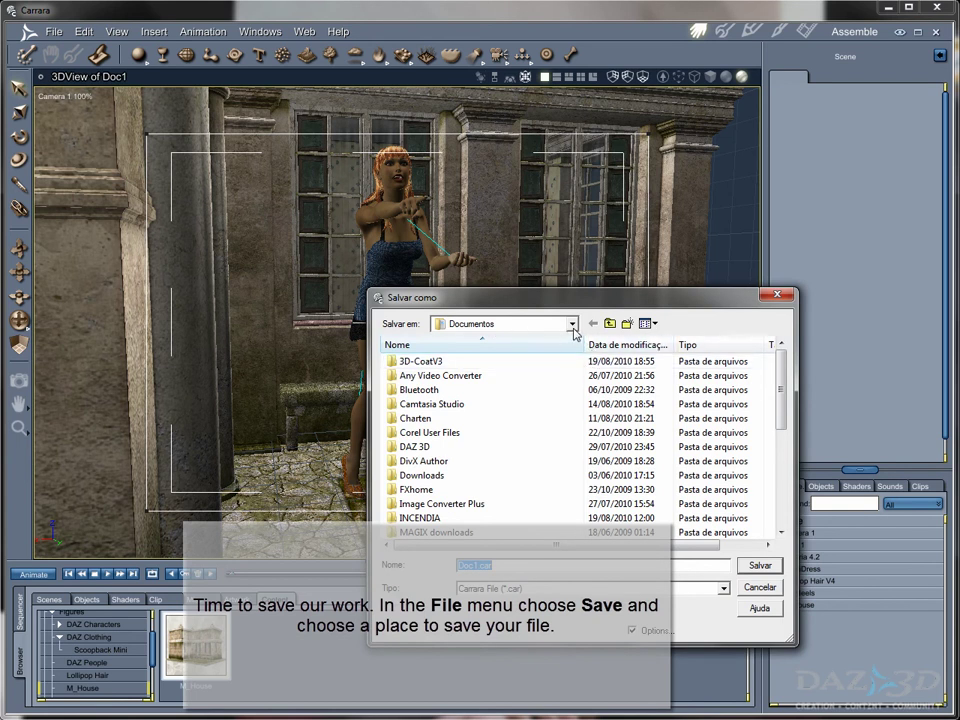
pyautogui.click(573, 325)
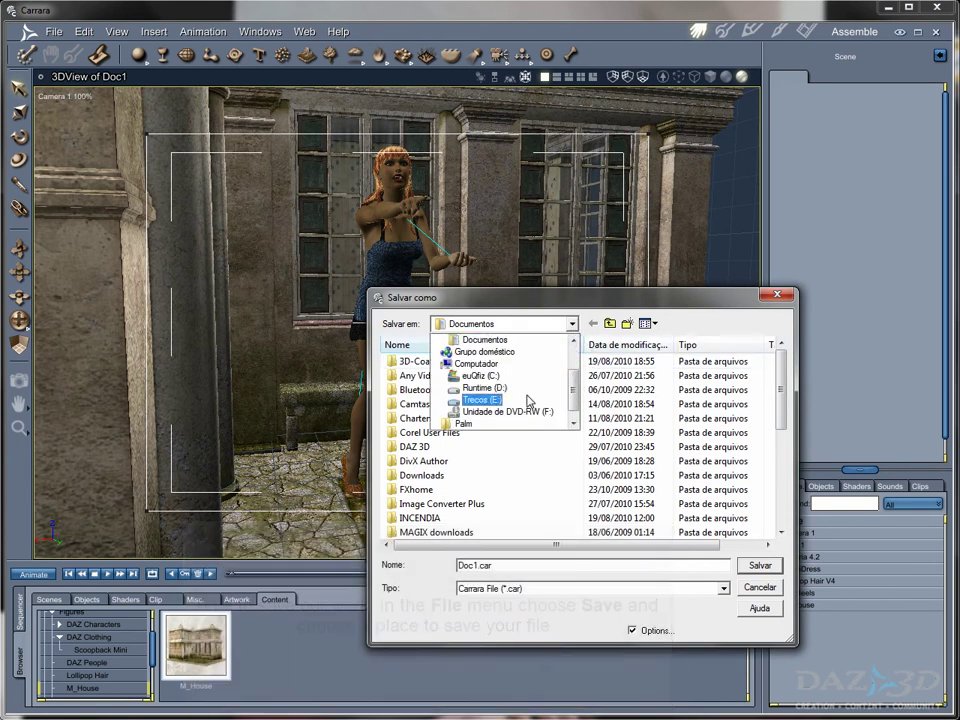
pyautogui.click(504, 389)
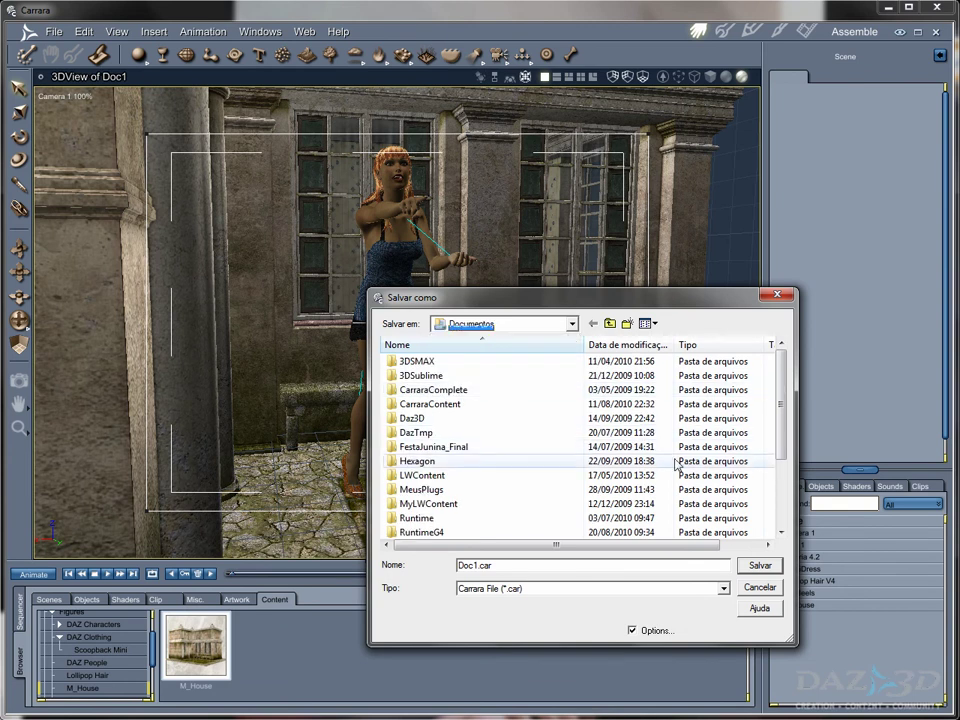
pyautogui.doubleClick(457, 391)
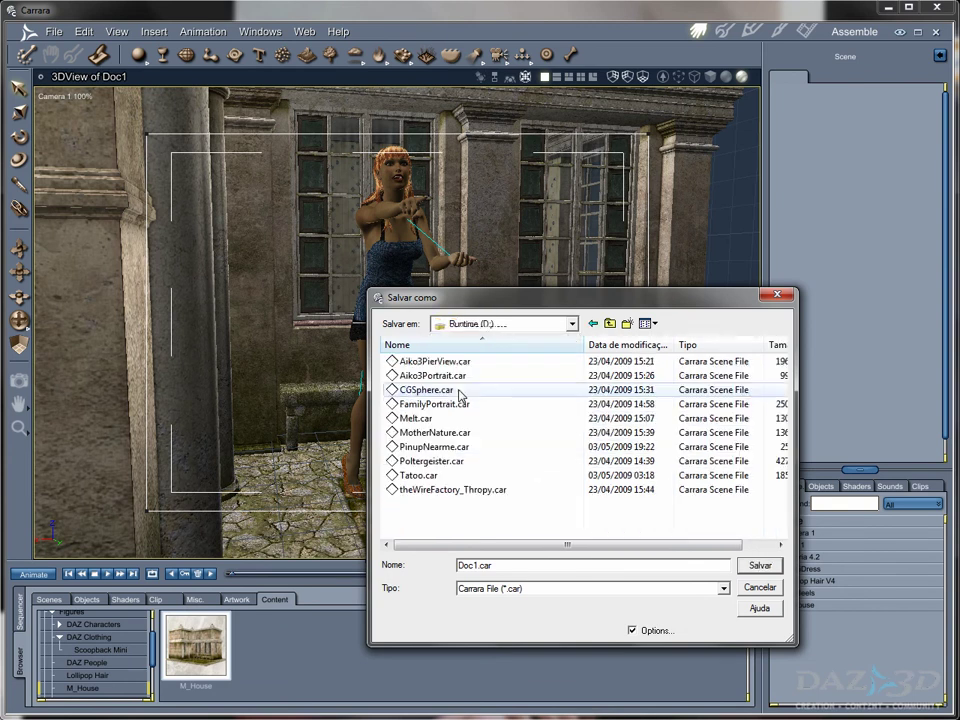
# Name the scene file Vic_Tutorial_part1.car and proceed to its export options
pyautogui.doubleClick(478, 565)
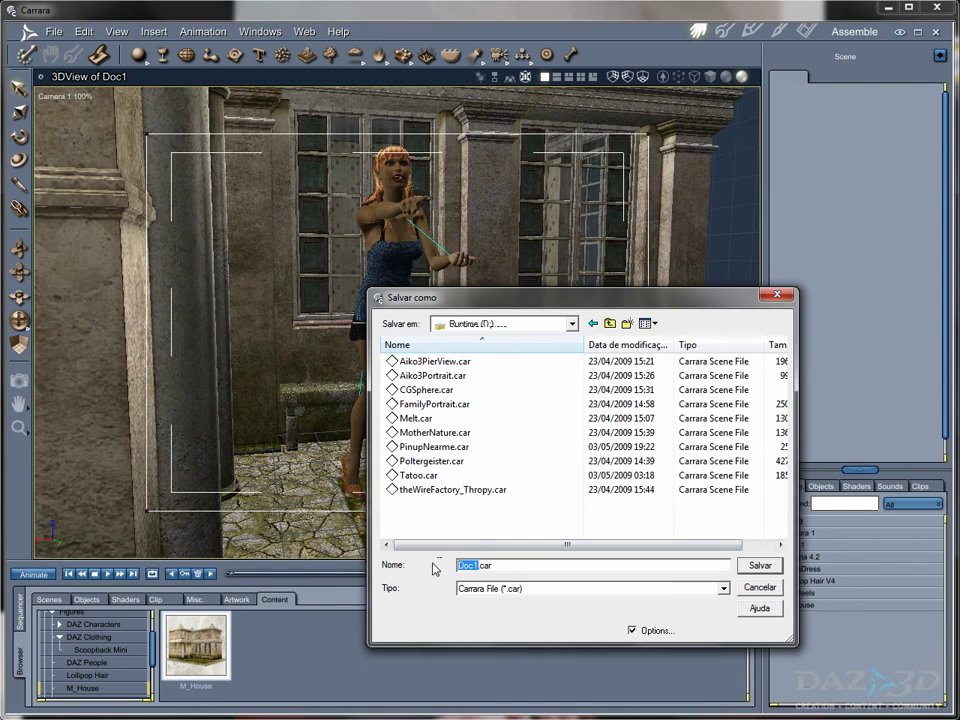
pyautogui.write('Vic_Tutorial_part1')
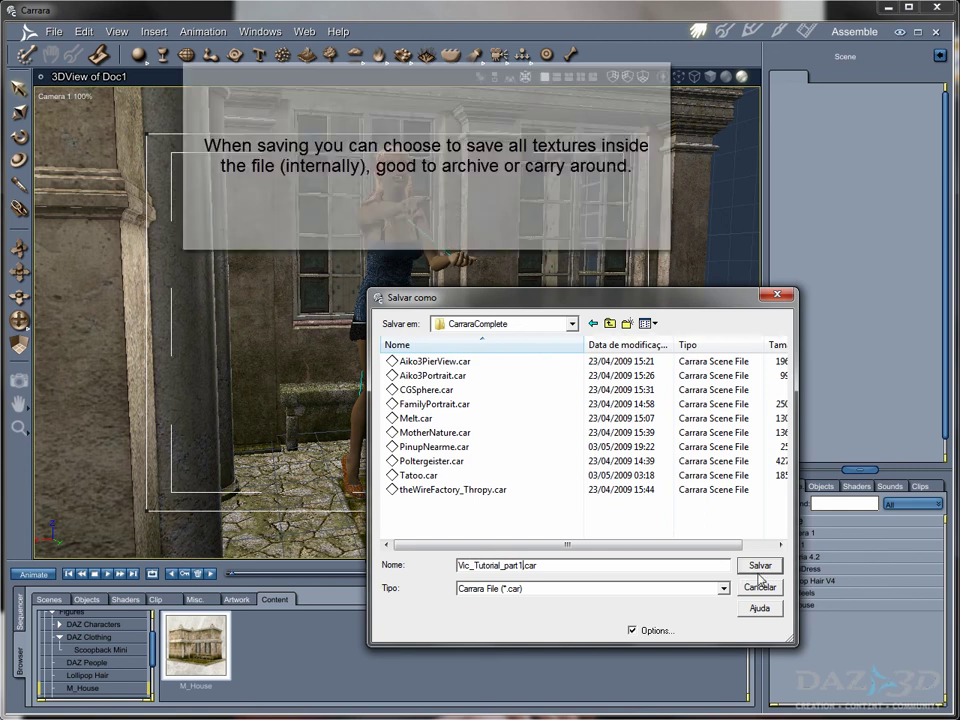
pyautogui.click(759, 567)
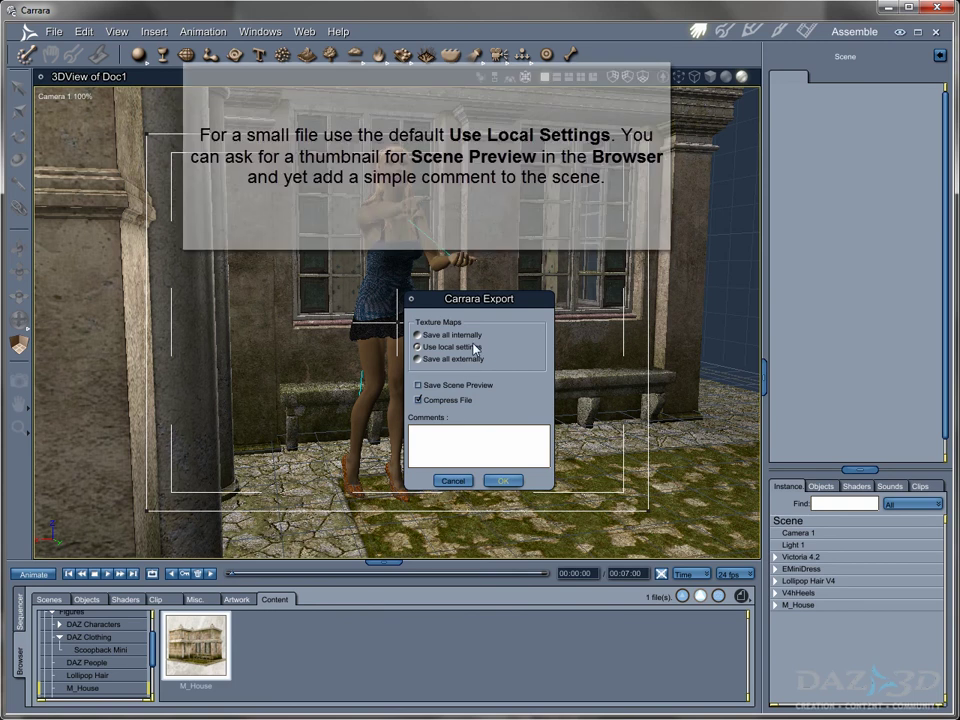
# Enable Save Scene Preview, enter the comment "Vic Tutorial by" followed by the author's name, and complete the save
pyautogui.click(447, 384)
pyautogui.click(455, 433)
pyautogui.write('Vic Tutorial')
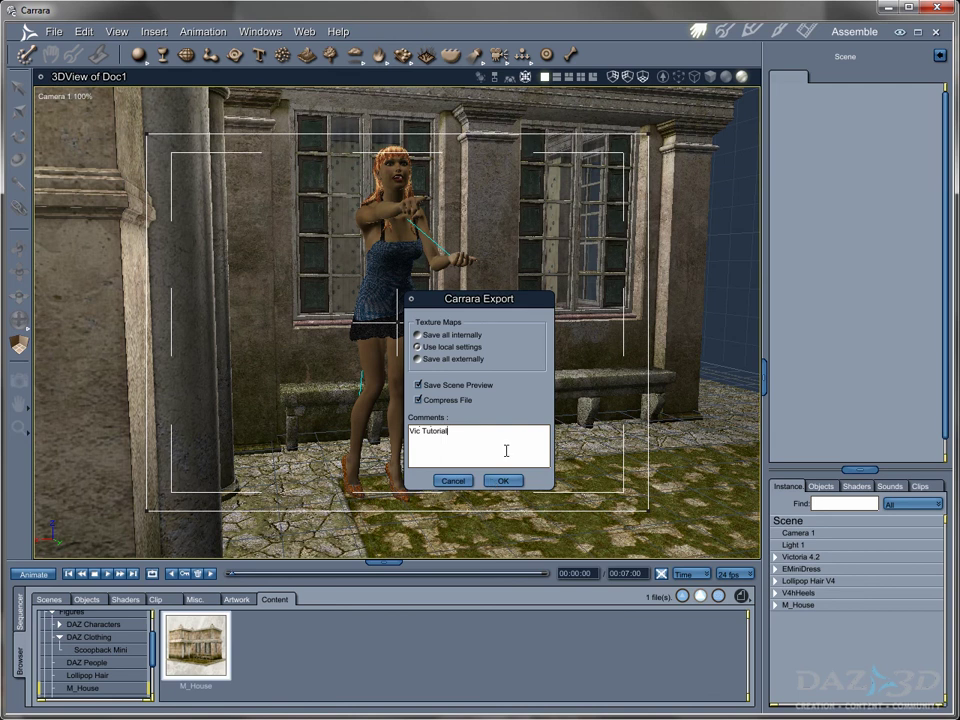
pyautogui.write(' by GKDantas')
pyautogui.click(502, 481)
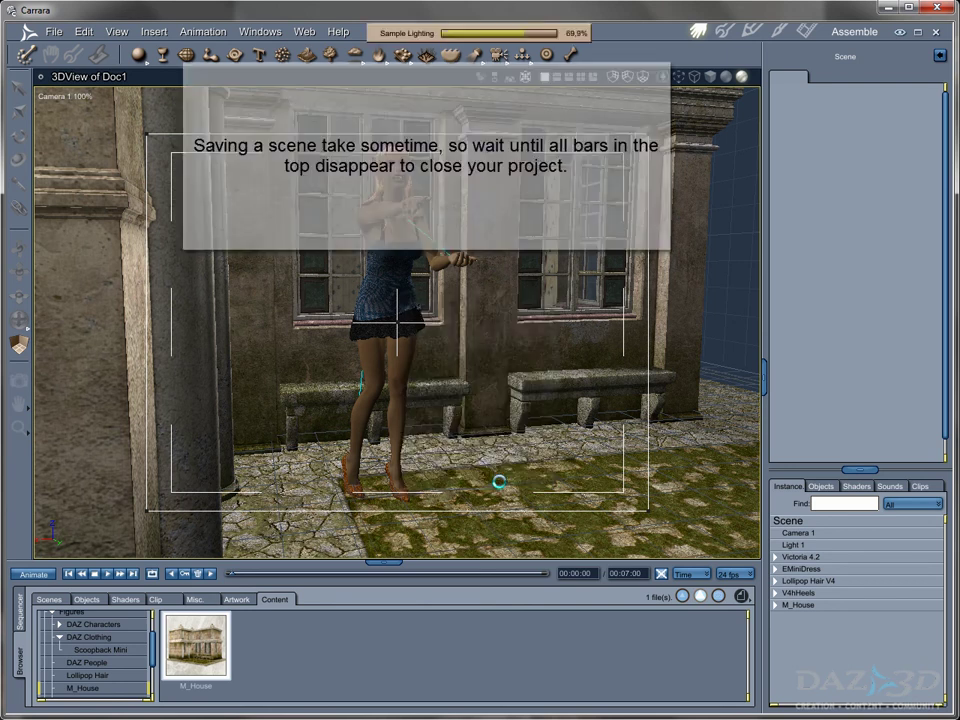